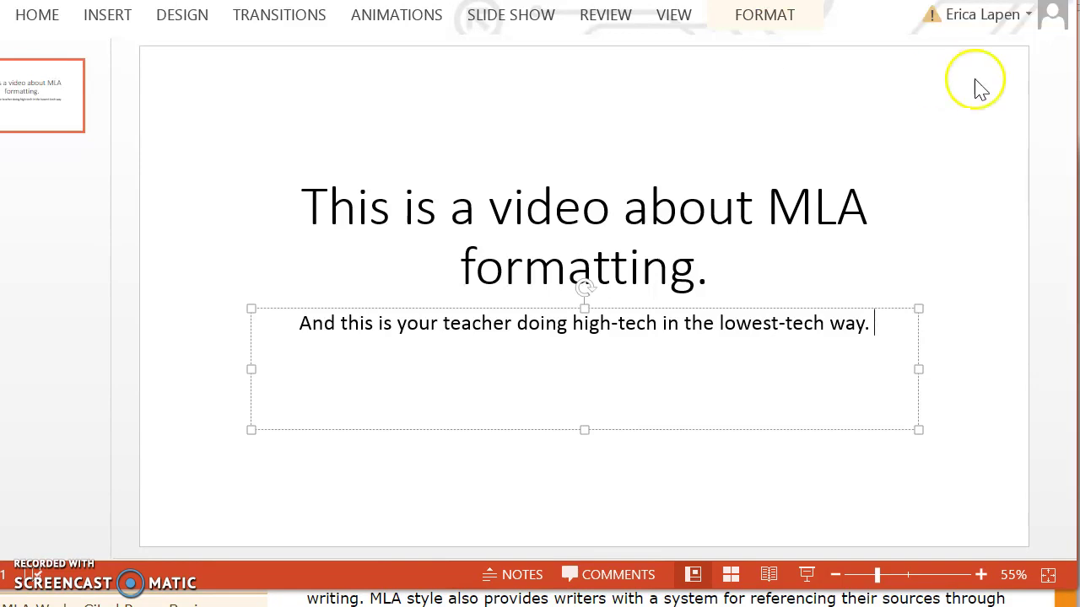
- Switch to the Purdue OWL page and read the General Guidelines section of the MLA General Format article
{"action": "key", "text": "alt+Tab"}
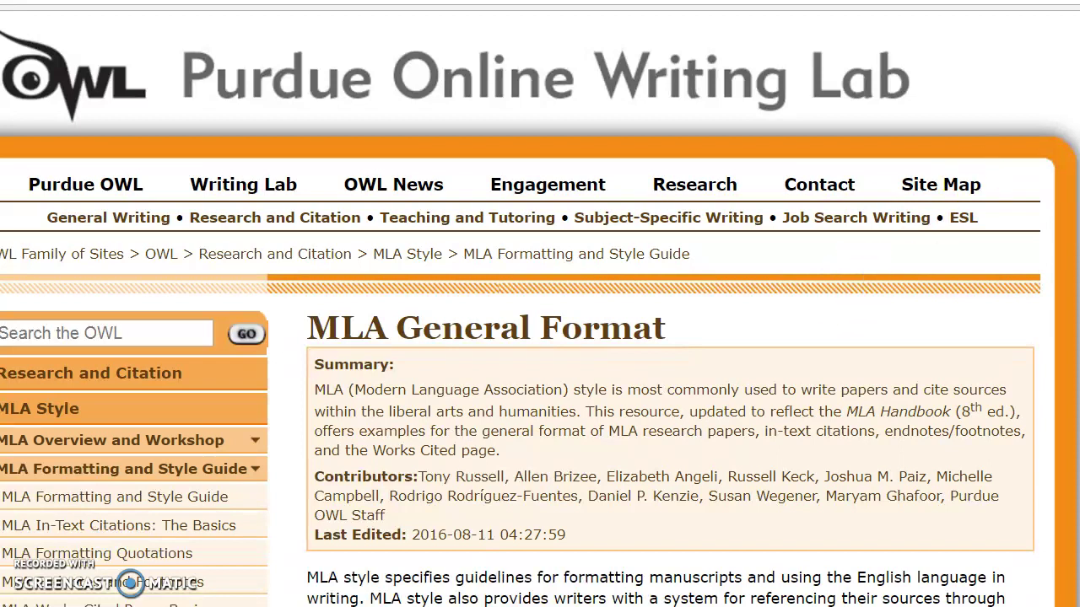
{"action": "scroll", "coordinate": [540, 309], "scroll_direction": "down", "scroll_amount": 1}
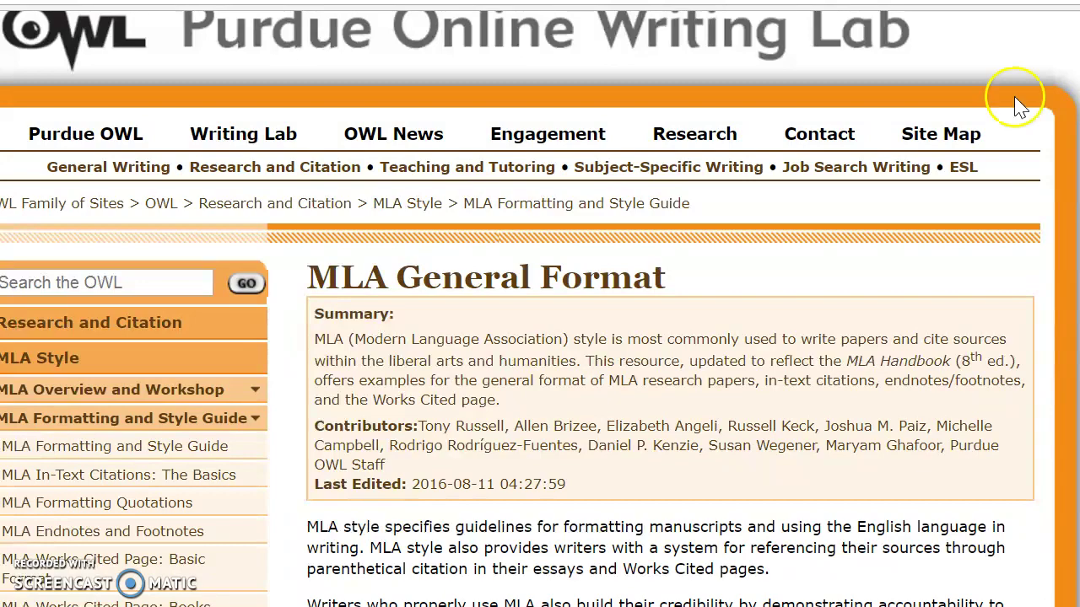
{"action": "scroll", "coordinate": [540, 309], "scroll_direction": "down", "scroll_amount": 10}
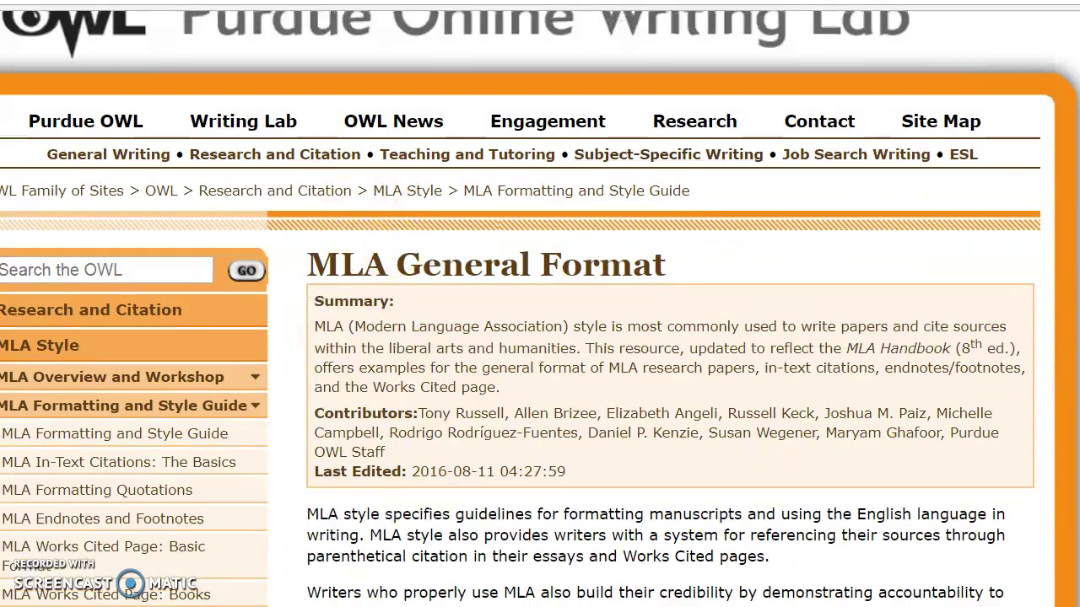
{"action": "scroll", "coordinate": [539, 309], "scroll_direction": "down", "scroll_amount": 5}
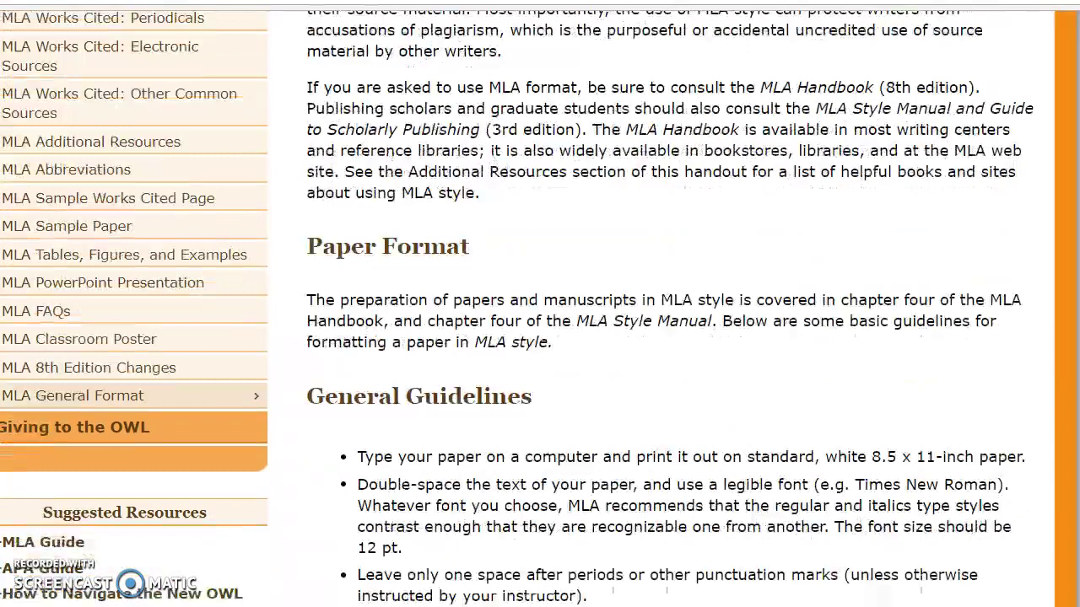
{"action": "scroll", "coordinate": [540, 308], "scroll_direction": "down", "scroll_amount": 4}
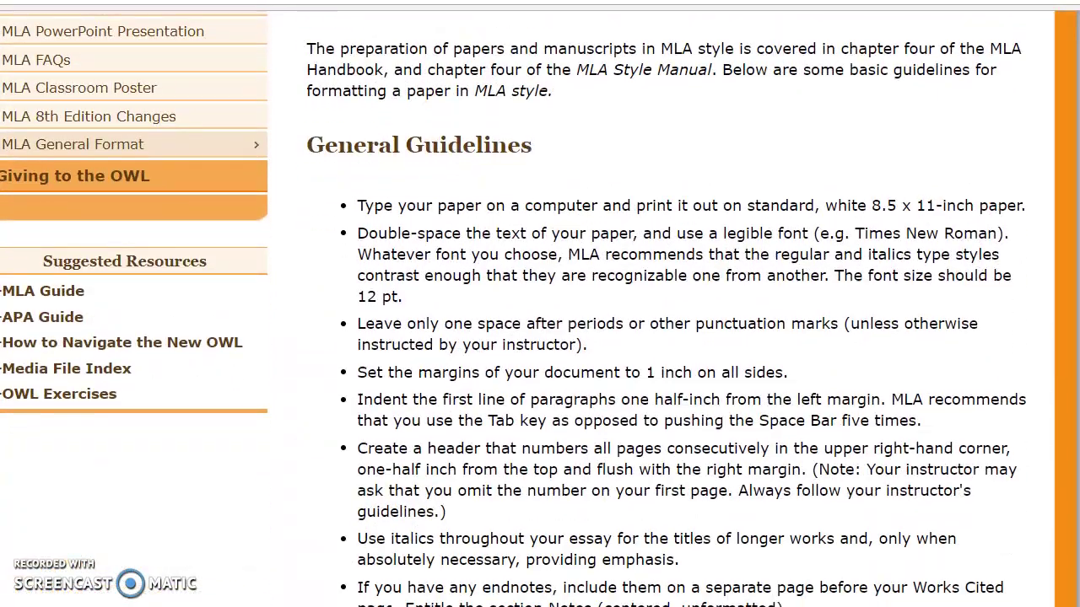
{"action": "scroll", "coordinate": [540, 309], "scroll_direction": "down", "scroll_amount": 1}
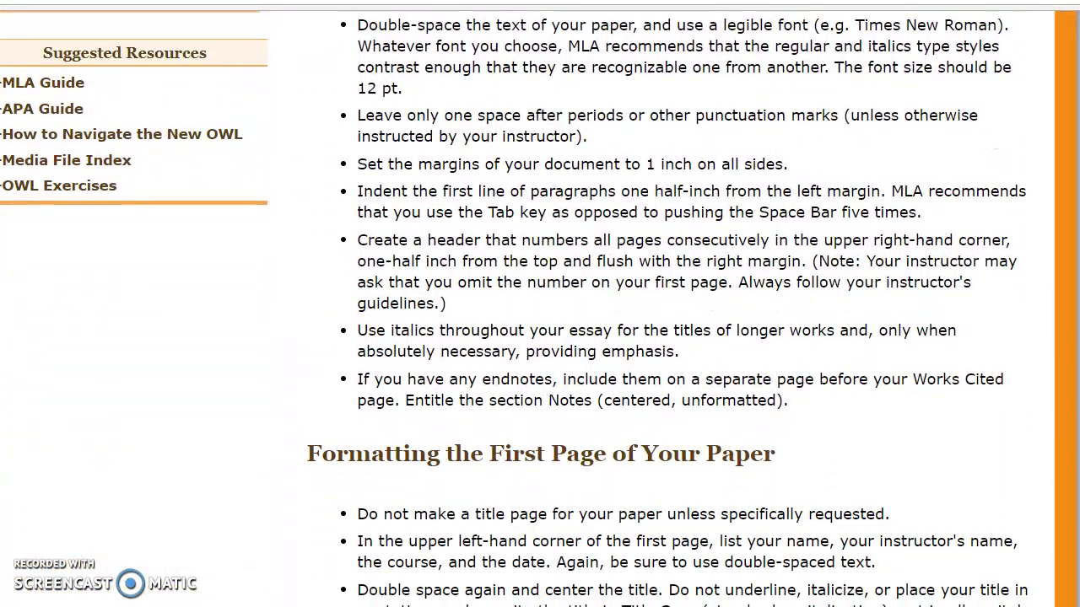
{"action": "scroll", "coordinate": [540, 309], "scroll_direction": "down", "scroll_amount": 2}
{"action": "scroll", "coordinate": [539, 309], "scroll_direction": "up", "scroll_amount": 5}
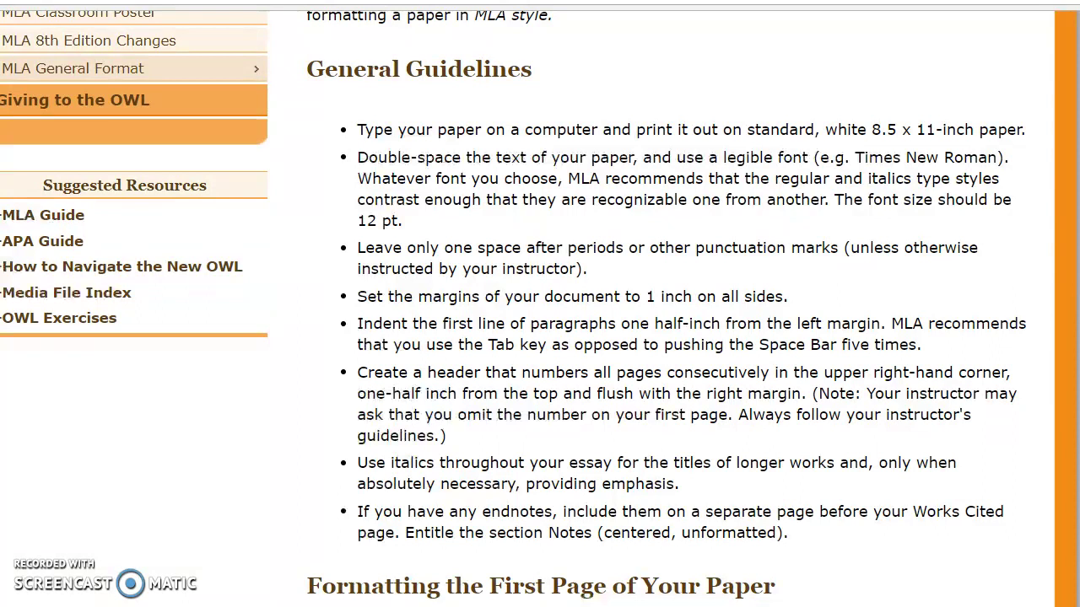
{"action": "scroll", "coordinate": [540, 309], "scroll_direction": "up", "scroll_amount": 1}
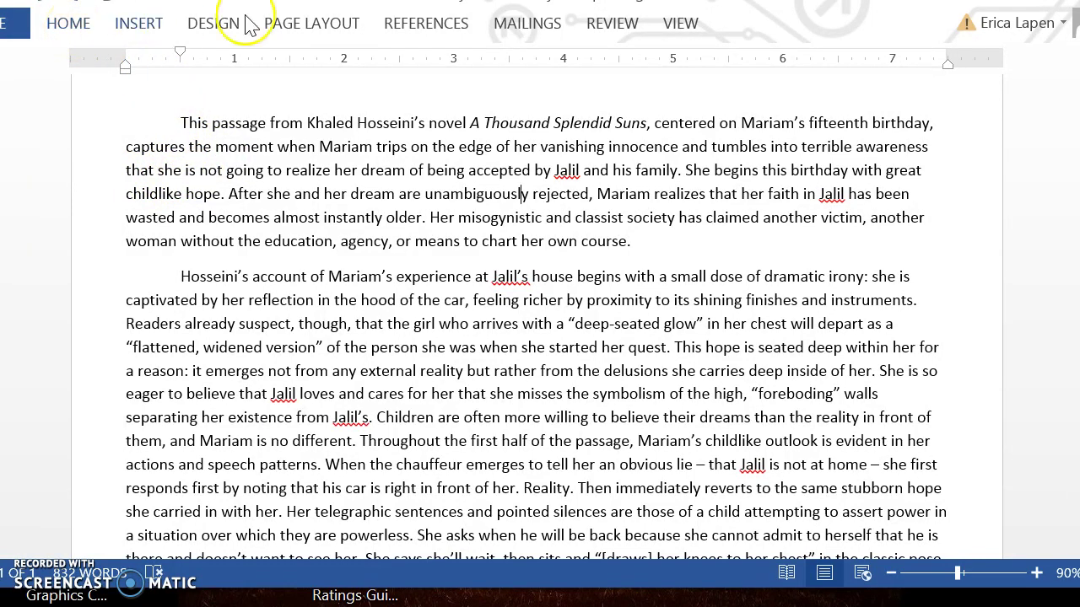
- Set the essay's page margins in the Word document to Normal, 1 inch on all sides
{"action": "left_click", "coordinate": [302, 26]}
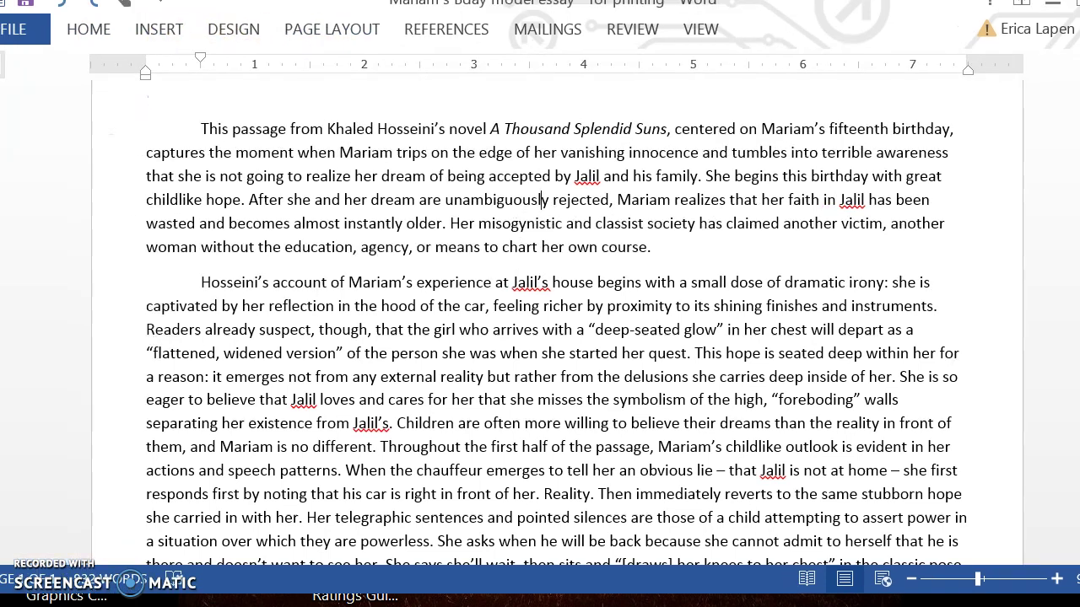
{"action": "left_click", "coordinate": [321, 30]}
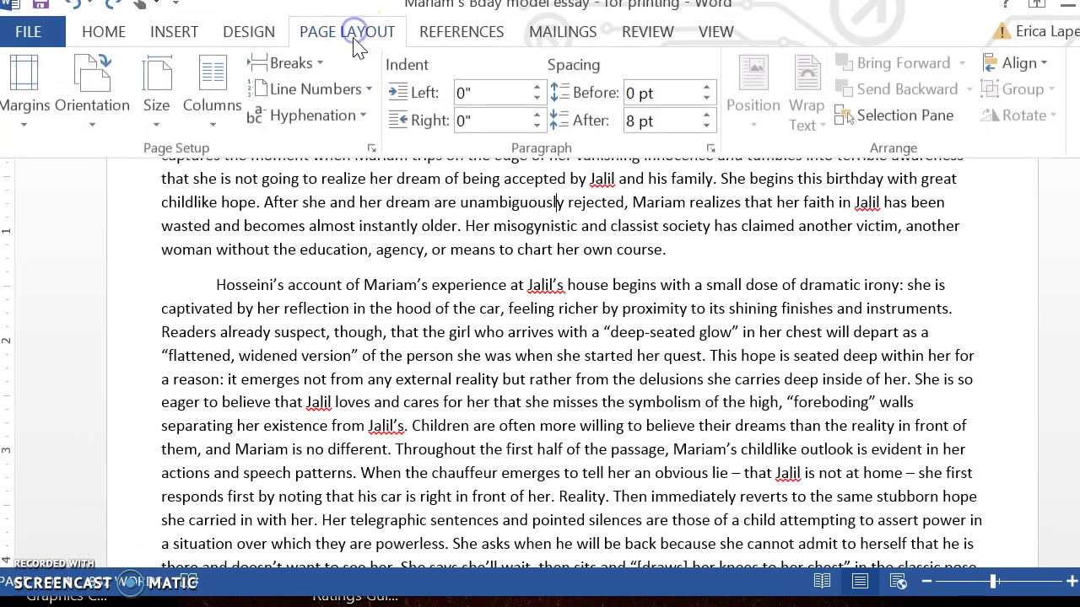
{"action": "left_click", "coordinate": [28, 121]}
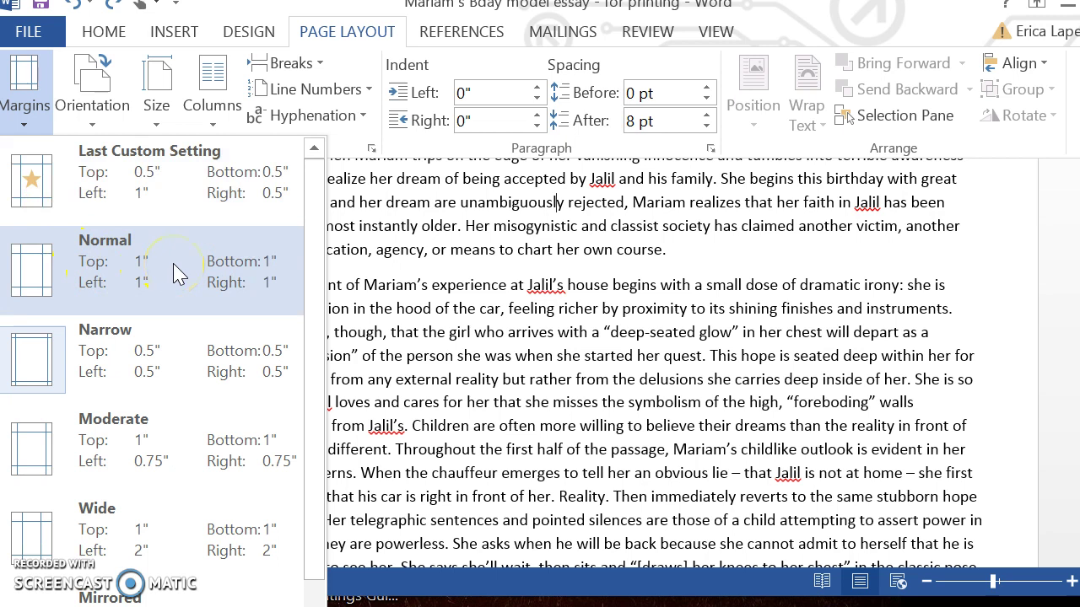
{"action": "mouse_move", "coordinate": [164, 268]}
{"action": "left_mouse_down"}
{"action": "mouse_move", "coordinate": [149, 279]}
{"action": "mouse_move", "coordinate": [284, 285]}
{"action": "mouse_move", "coordinate": [145, 272]}
{"action": "left_mouse_up"}
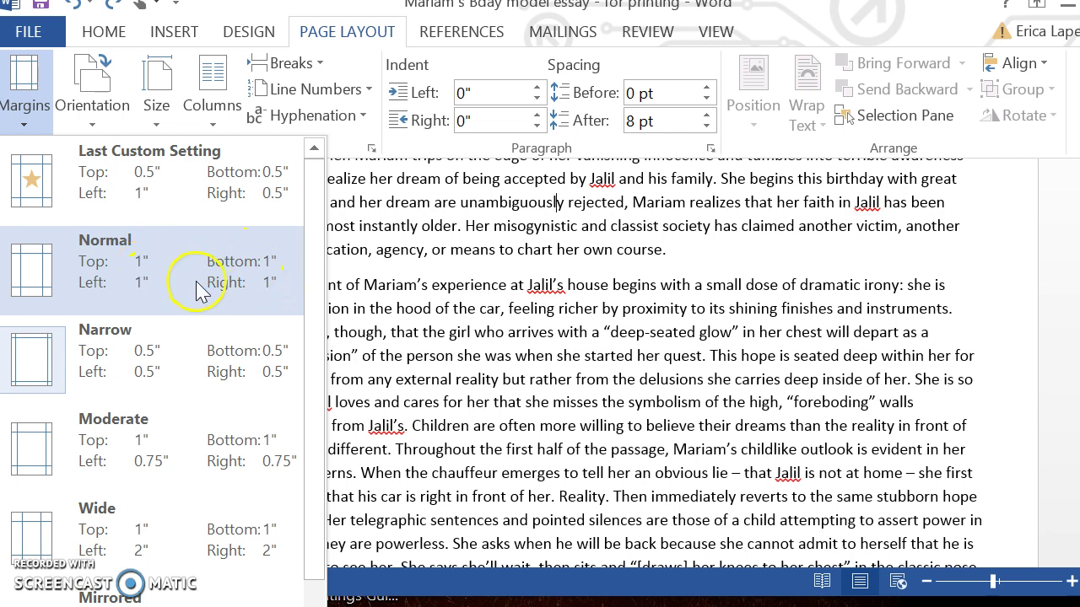
{"action": "left_click", "coordinate": [145, 272]}
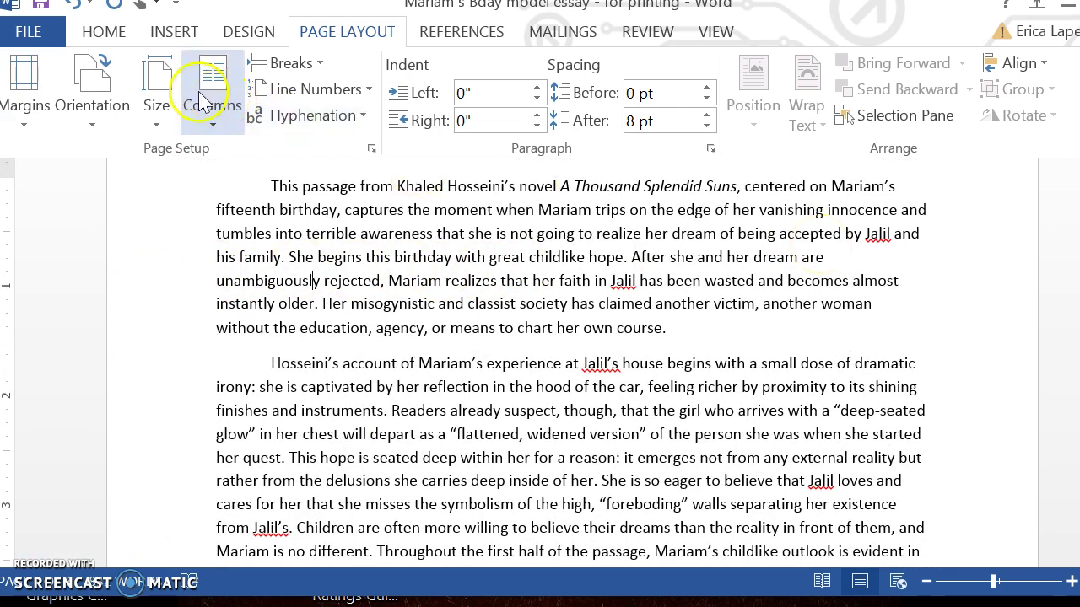
- Select the whole essay and set its line spacing to 2.0
{"action": "left_click", "coordinate": [101, 34]}
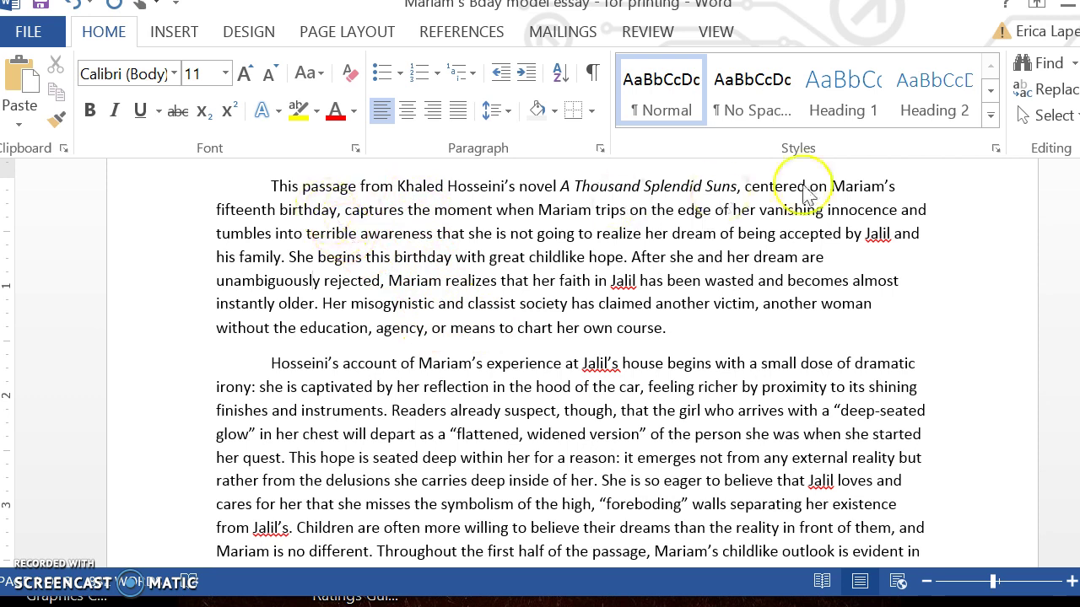
{"action": "left_click", "coordinate": [1068, 118]}
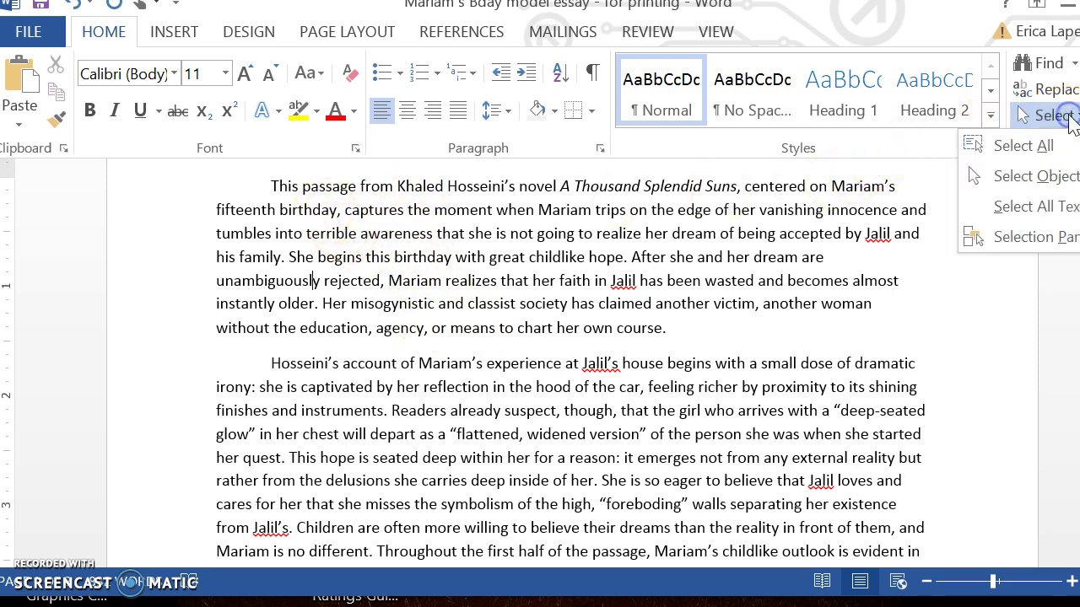
{"action": "left_click", "coordinate": [1038, 145]}
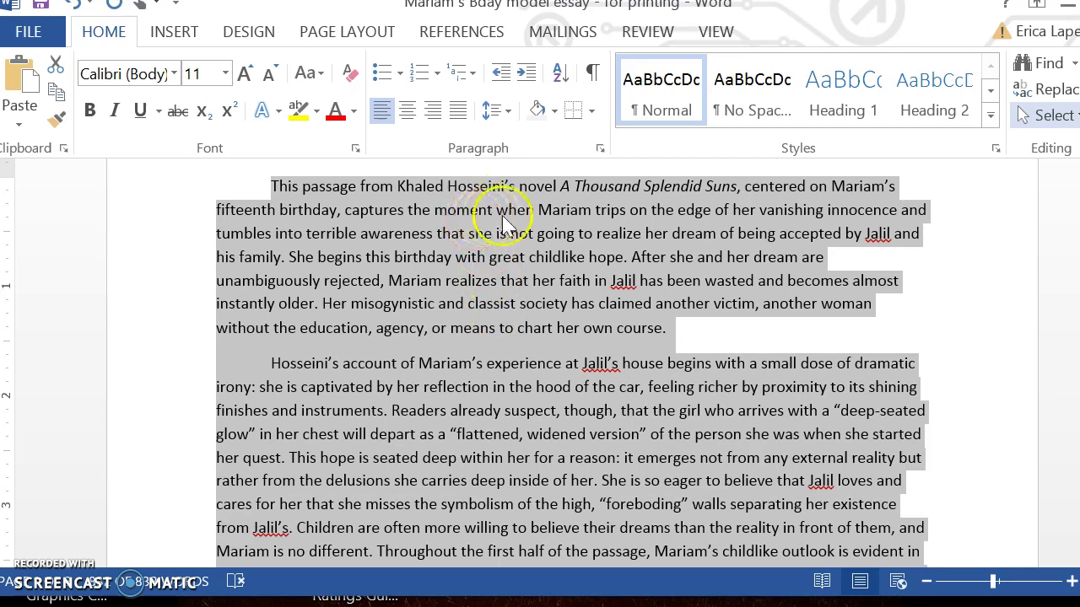
{"action": "left_click", "coordinate": [507, 113]}
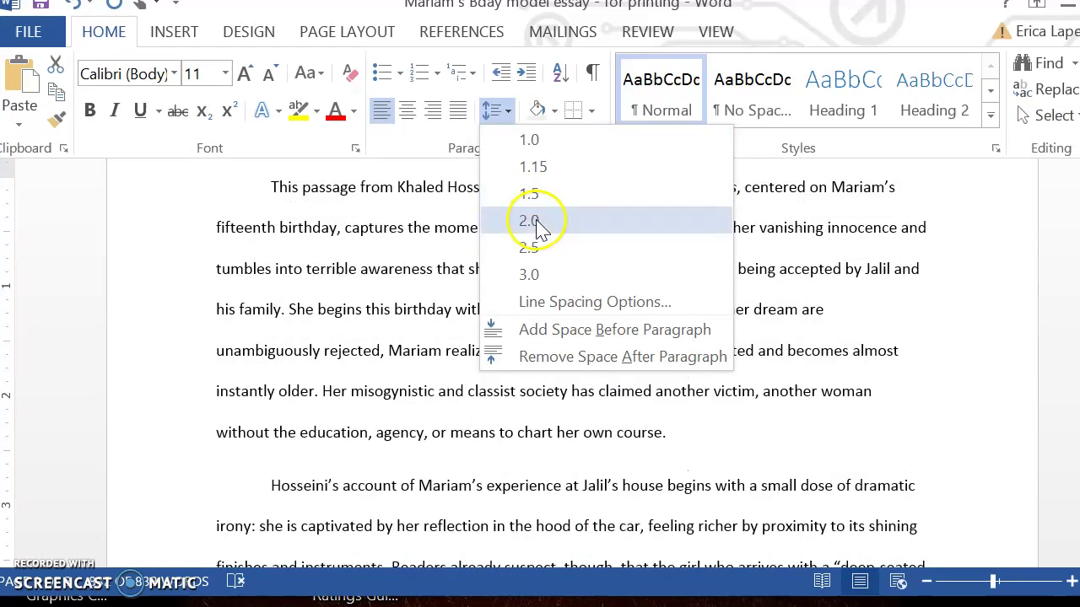
{"action": "left_click", "coordinate": [535, 221]}
- Set the font size of the whole essay to 12
{"action": "key", "text": "ctrl+a"}
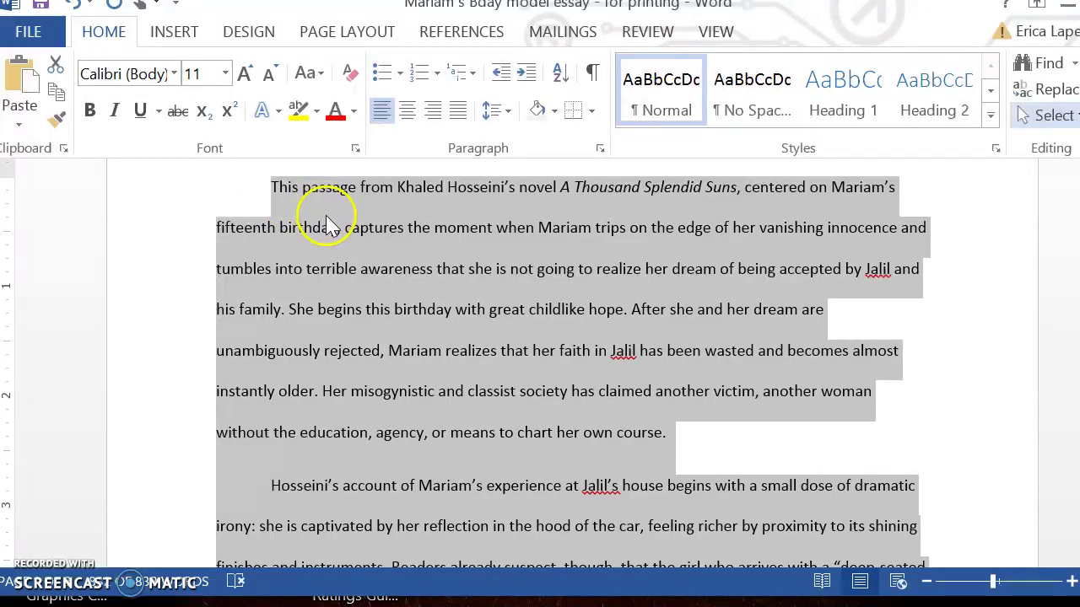
{"action": "left_click", "coordinate": [226, 74]}
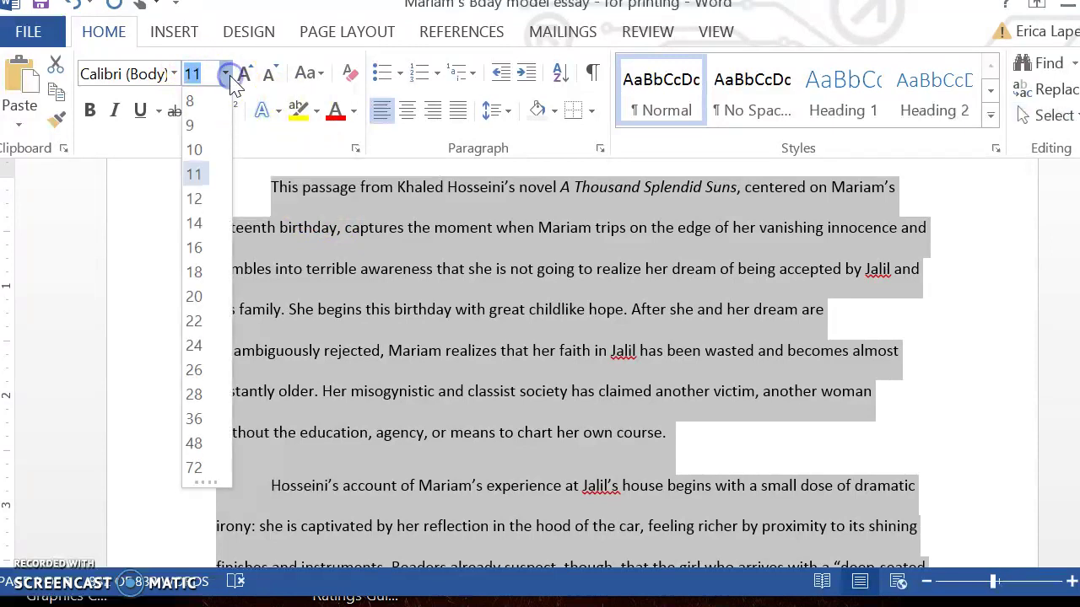
{"action": "left_click", "coordinate": [201, 200]}
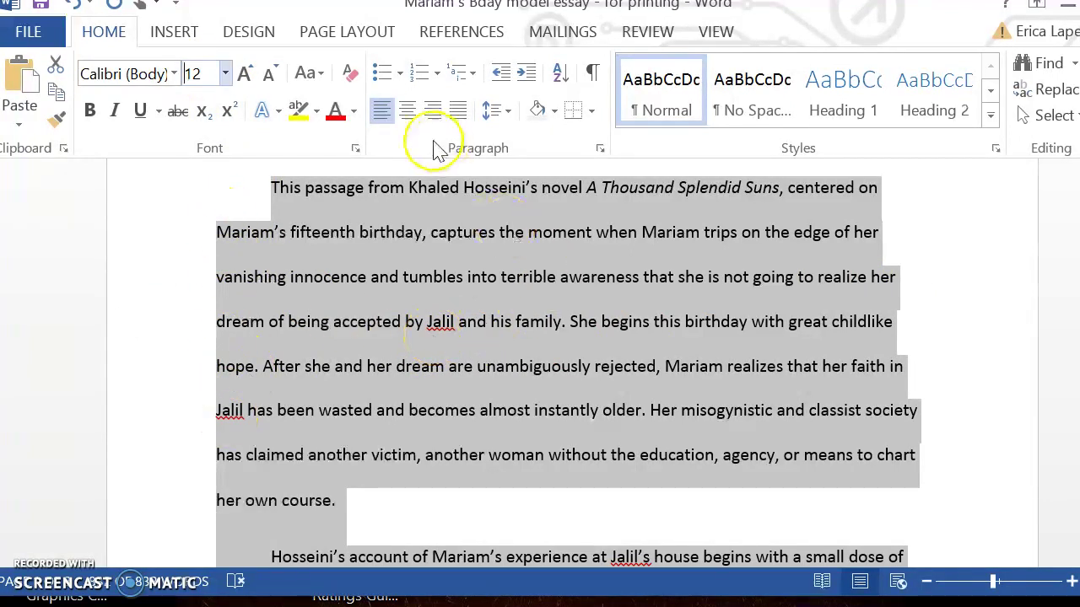
- Try centered and justified alignment on the whole essay and return it to left alignment
{"action": "left_click", "coordinate": [406, 111]}
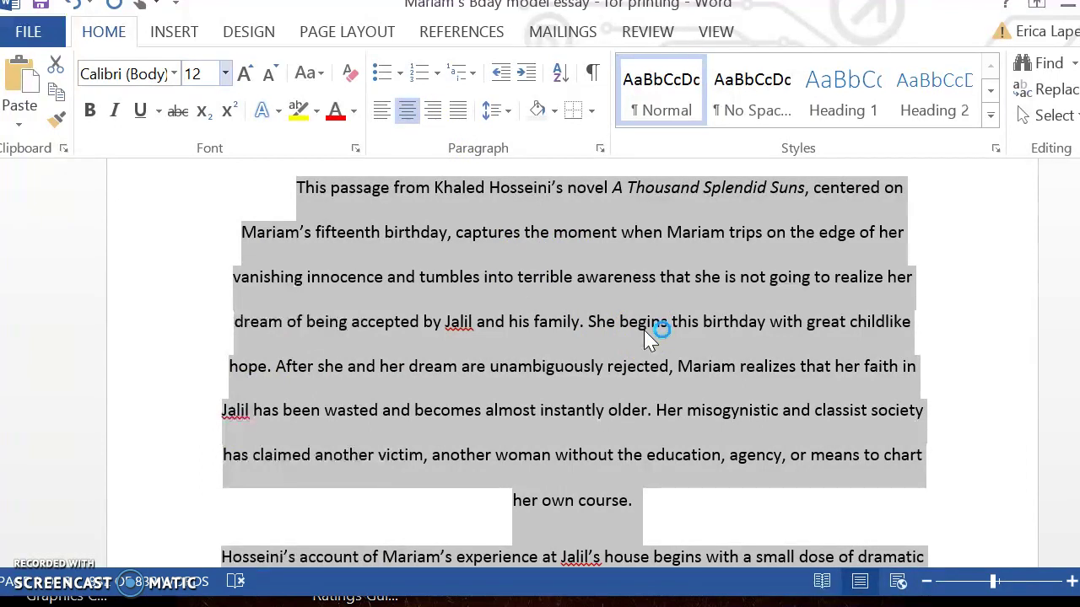
{"action": "left_click", "coordinate": [458, 113]}
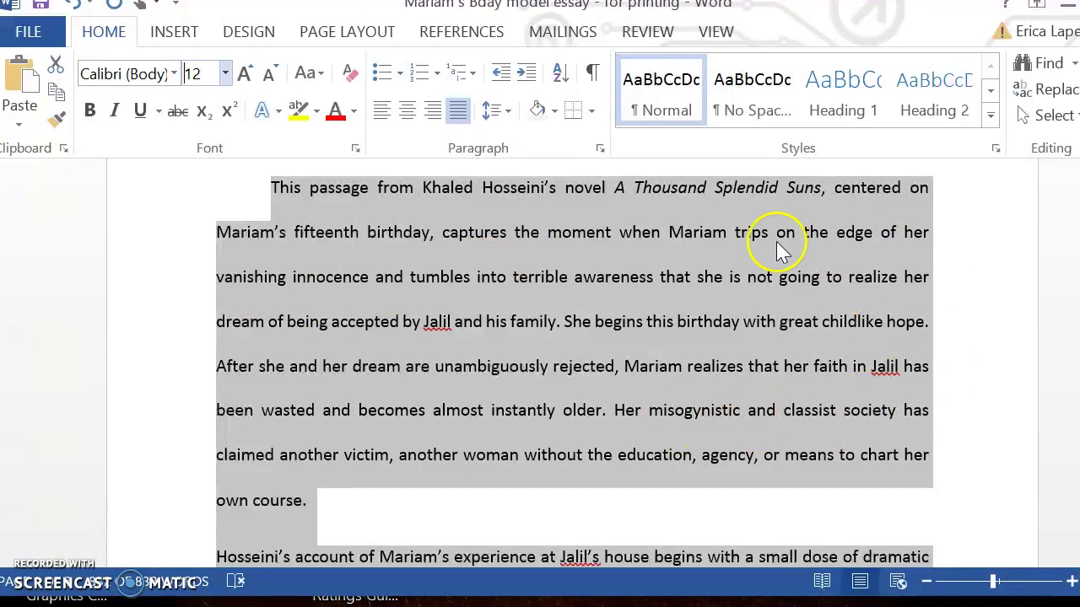
{"action": "left_click", "coordinate": [381, 112]}
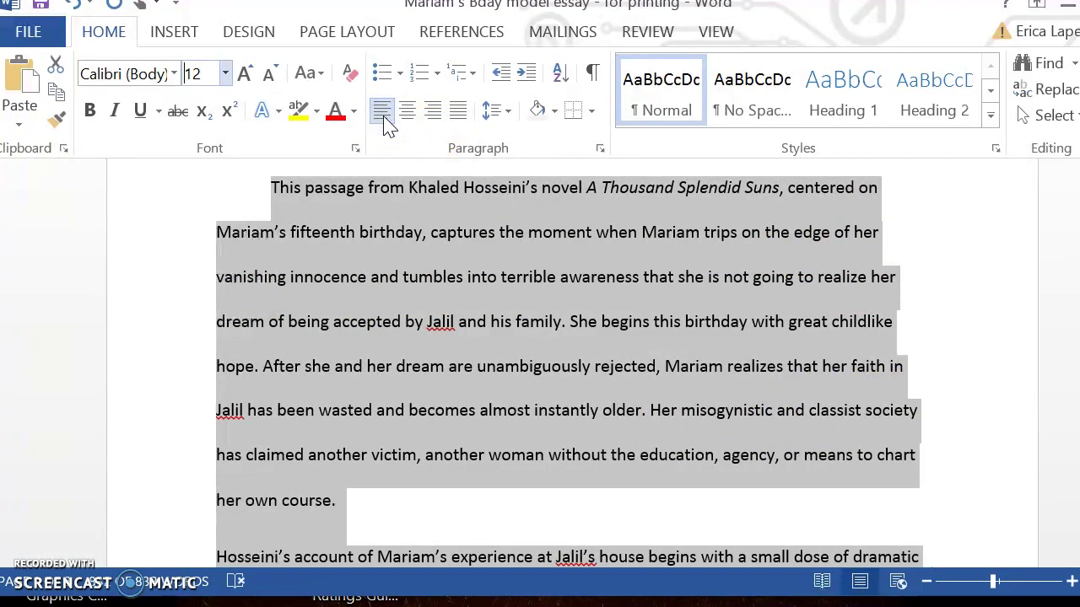
- Insert blank, unindented lines above the first paragraph and place the cursor on the first line
{"action": "key", "text": "ctrl+F1"}
{"action": "left_click", "coordinate": [271, 191]}
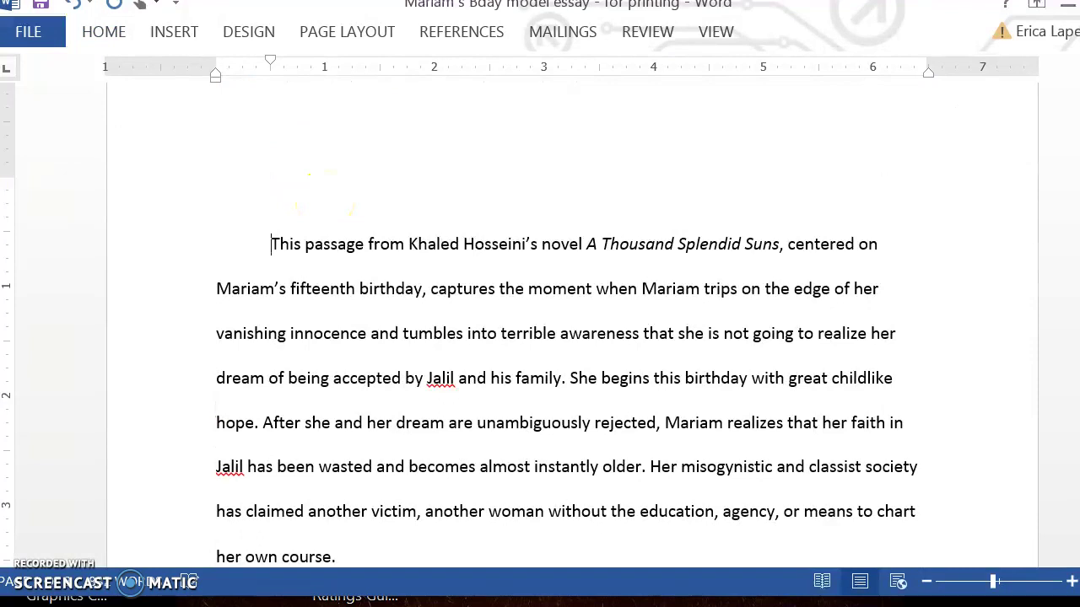
{"action": "key", "text": "Return"}
{"action": "key", "text": "Return"}
{"action": "left_click", "coordinate": [296, 207]}
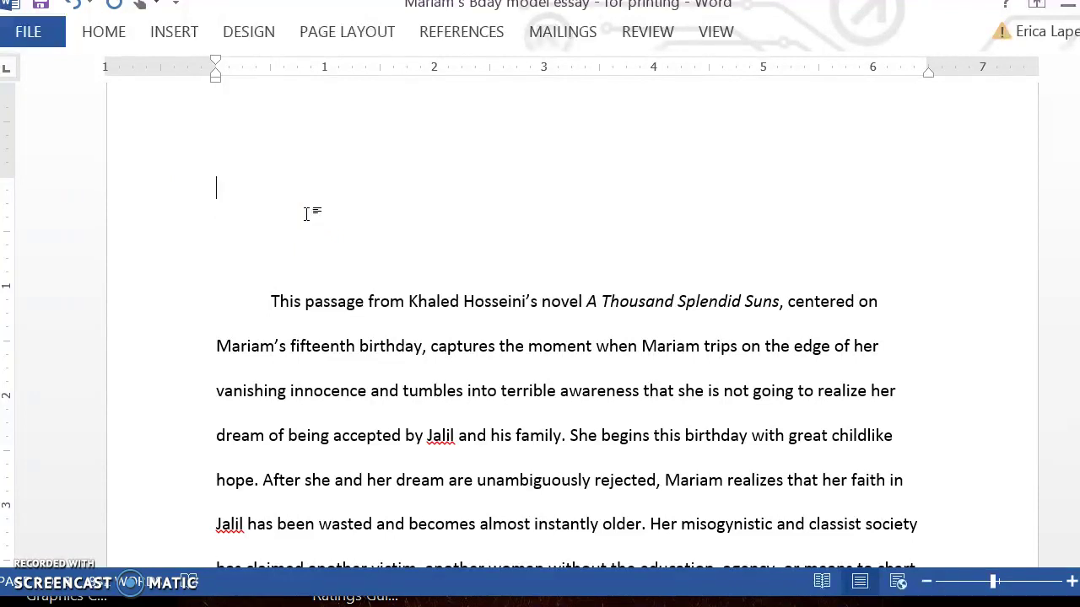
- Enter the heading on separate lines: the student's full name, the instructor's last name, AP English Literature, and September 4, 2017
{"action": "type", "text": "pen"}
{"action": "key", "text": "Return"}
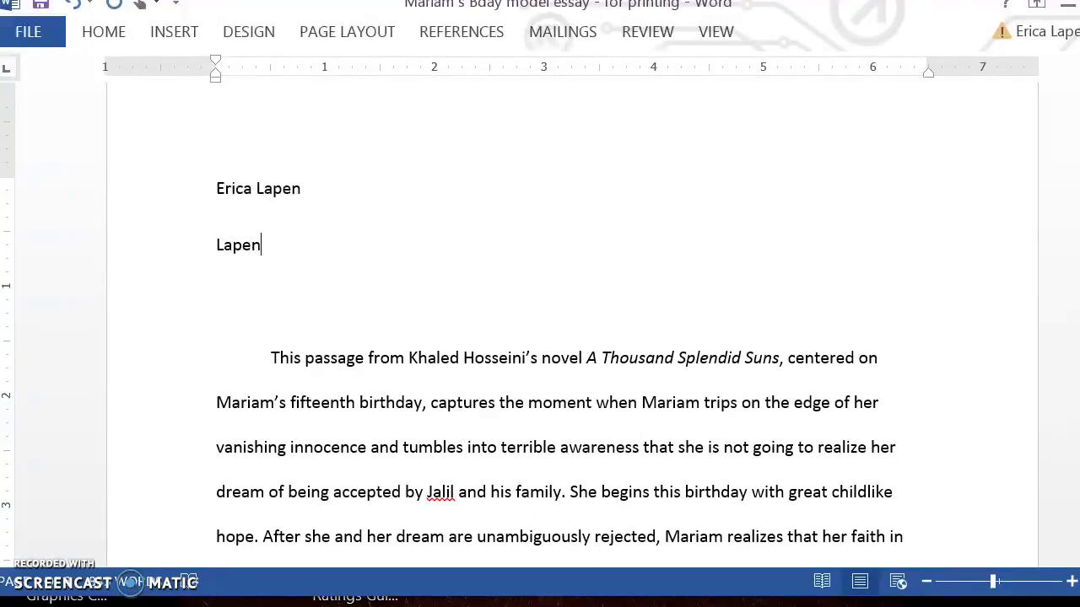
{"action": "key", "text": "Return"}
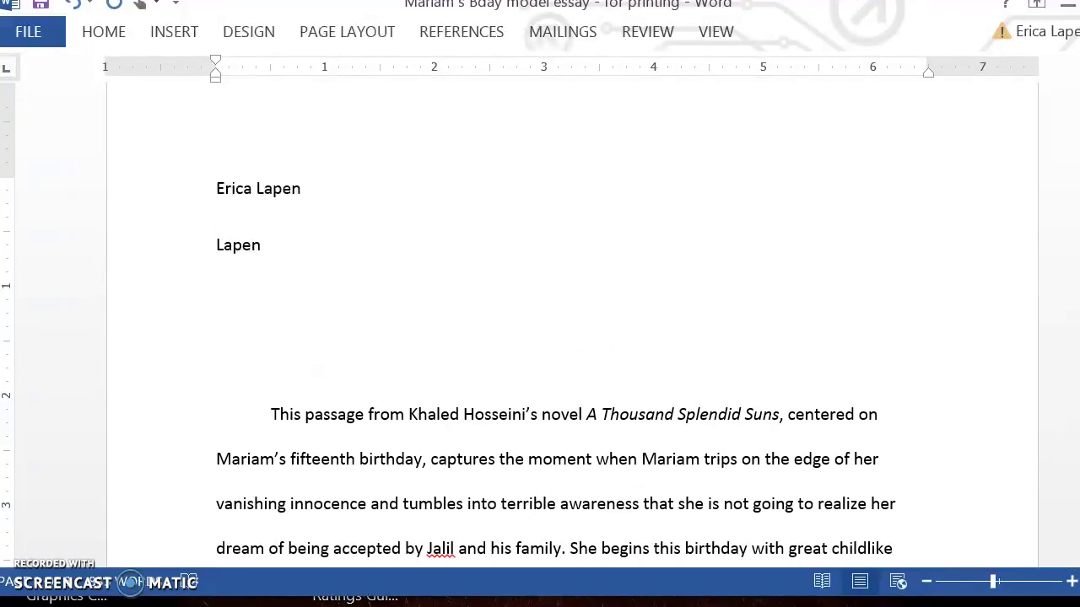
{"action": "type", "text": "AP ENglish Literature"}
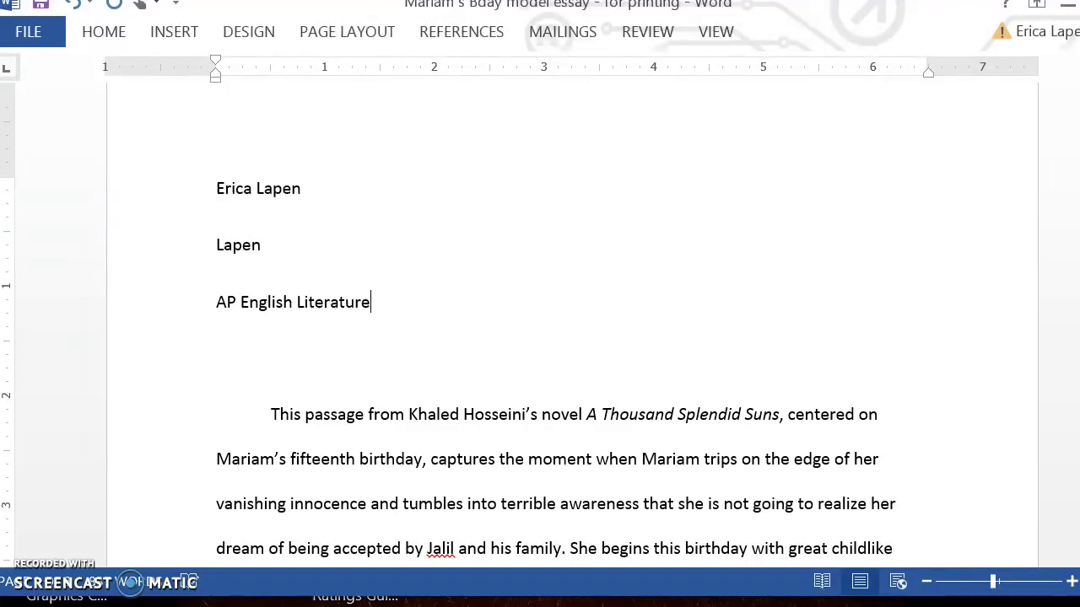
{"action": "key", "text": "Return"}
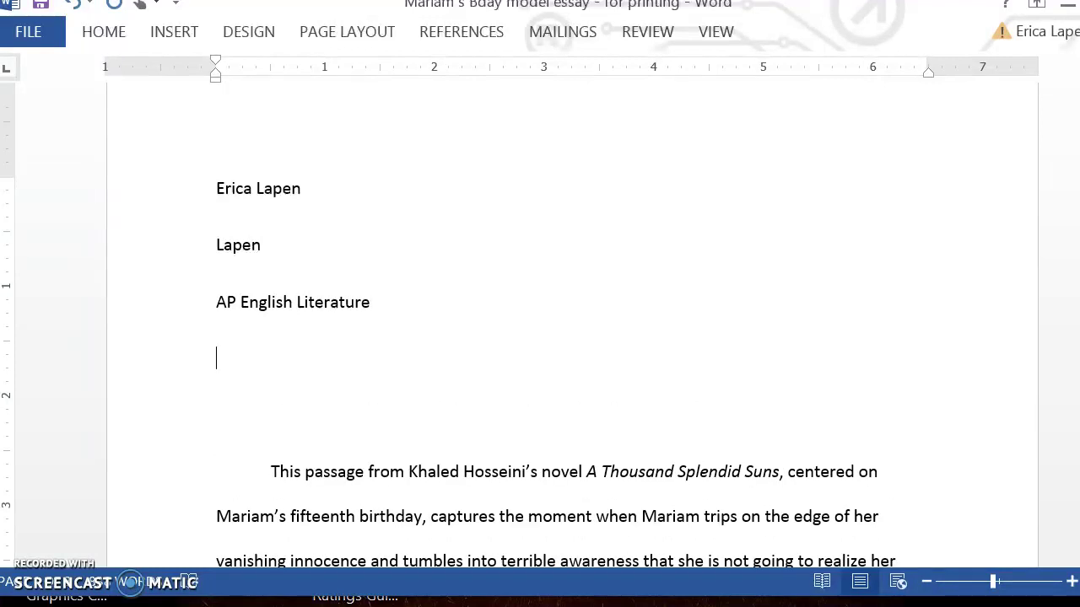
{"action": "type", "text": "September "}
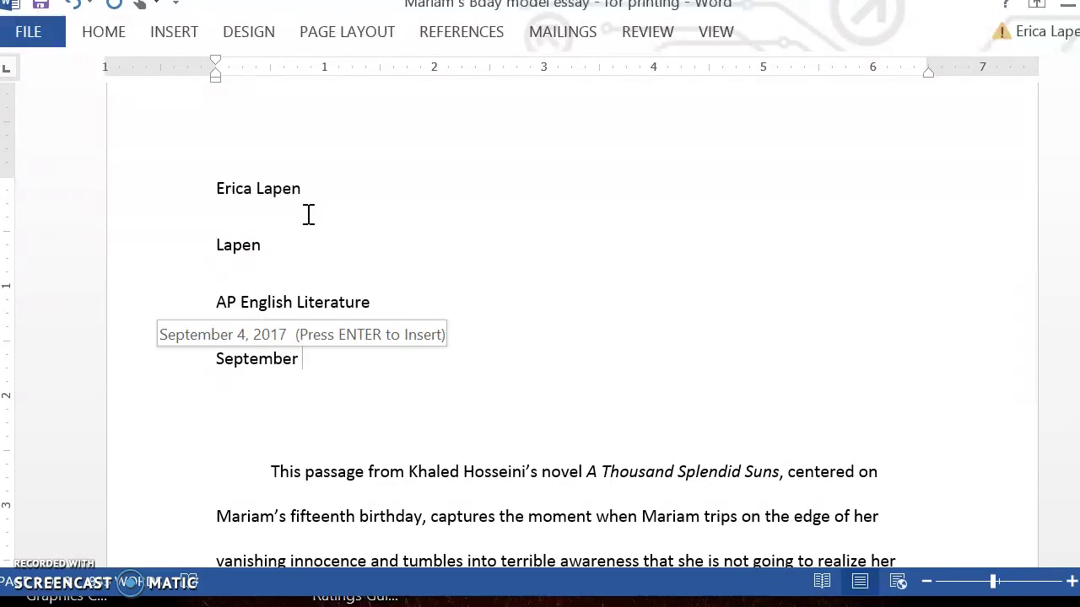
{"action": "type", "text": "4, 2017"}
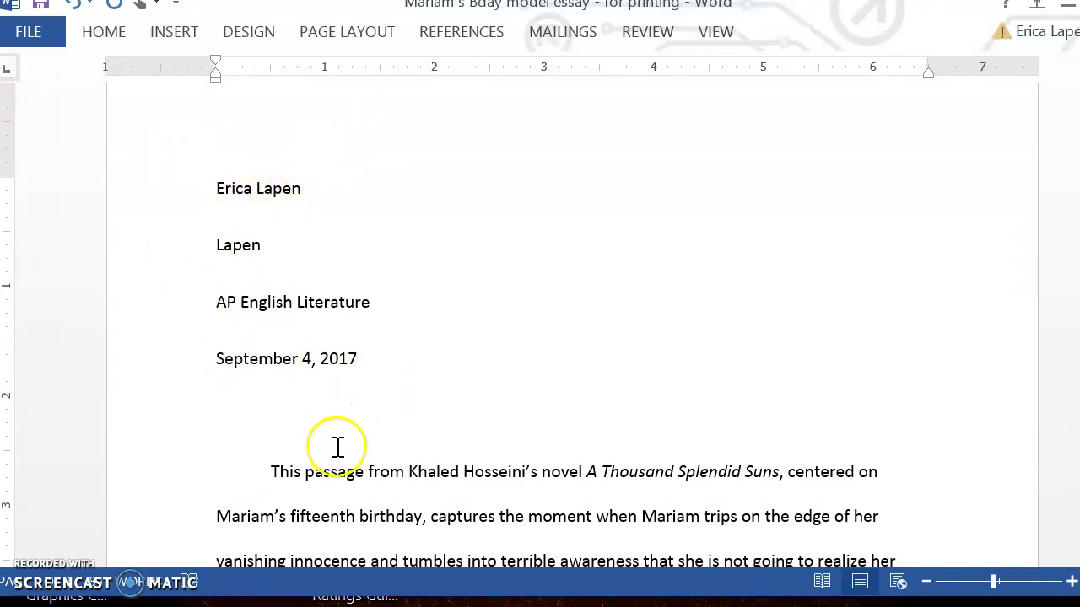
- Add the title "This Is My Excellent Title: Gender in A Thousand Splendid Suns" on a new line below the date
{"action": "key", "text": "Return"}
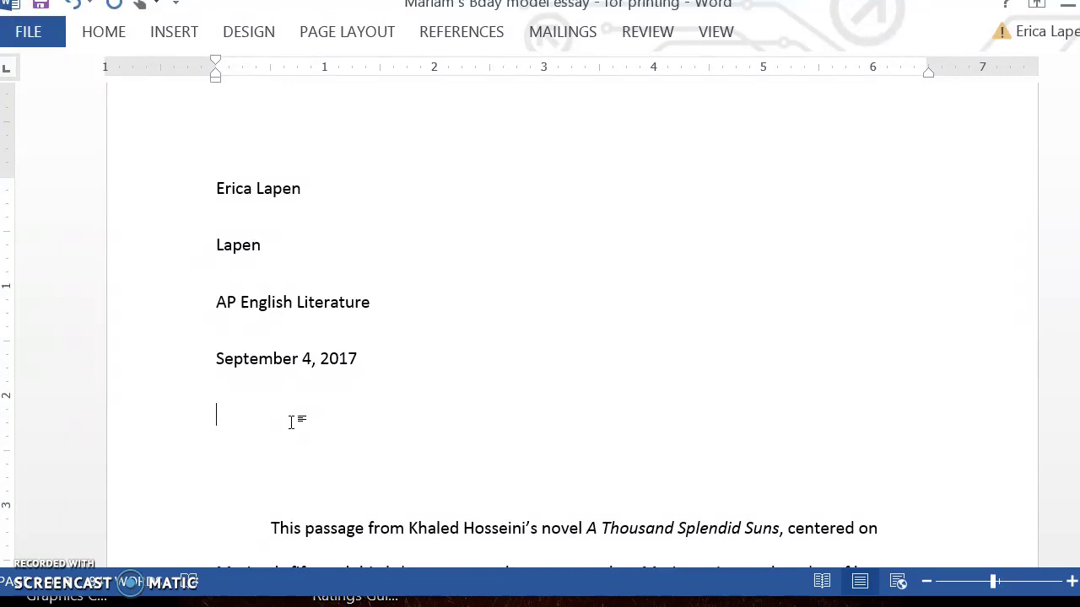
{"action": "type", "text": "This Is My Excellent Title: Gender in A Thousand Splendid Suns"}
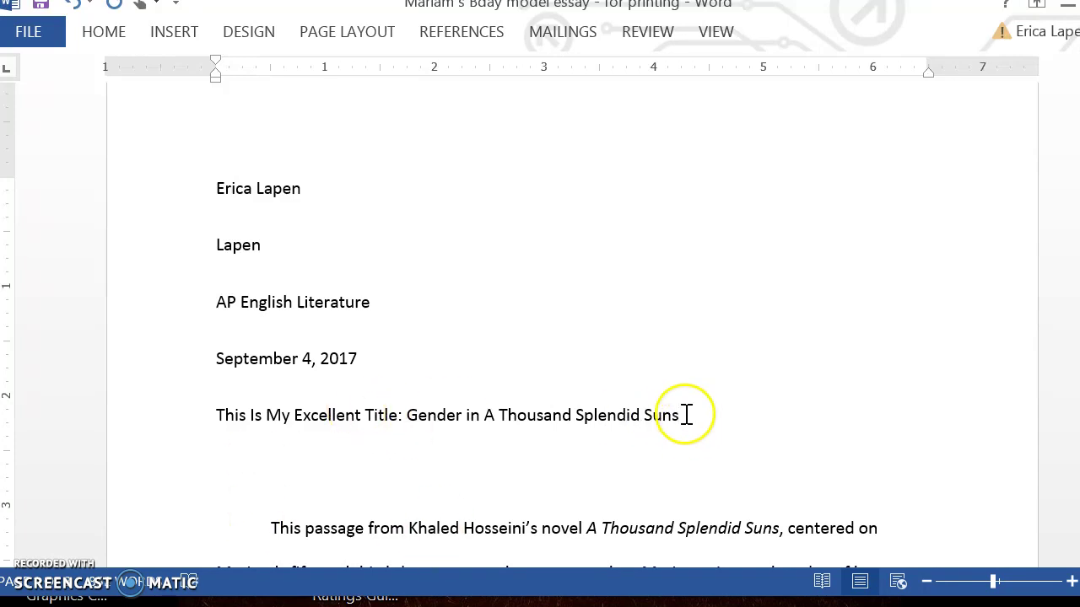
- Italicize the book name A Thousand Splendid Suns within the essay's title line
{"action": "left_click_drag", "start_coordinate": [682, 415], "coordinate": [410, 418]}
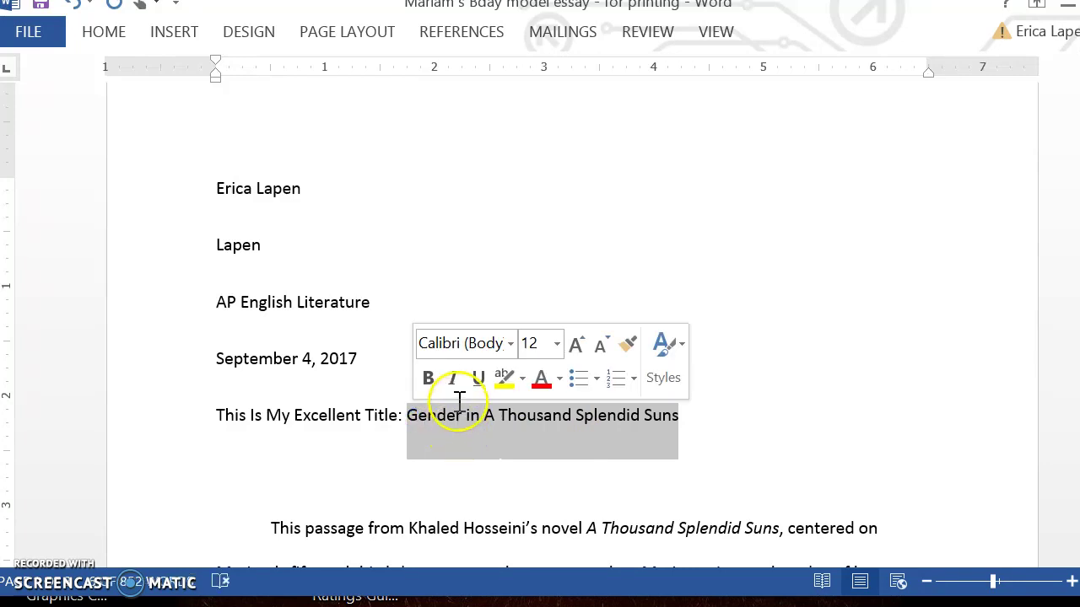
{"action": "left_click_drag", "start_coordinate": [486, 415], "coordinate": [673, 418]}
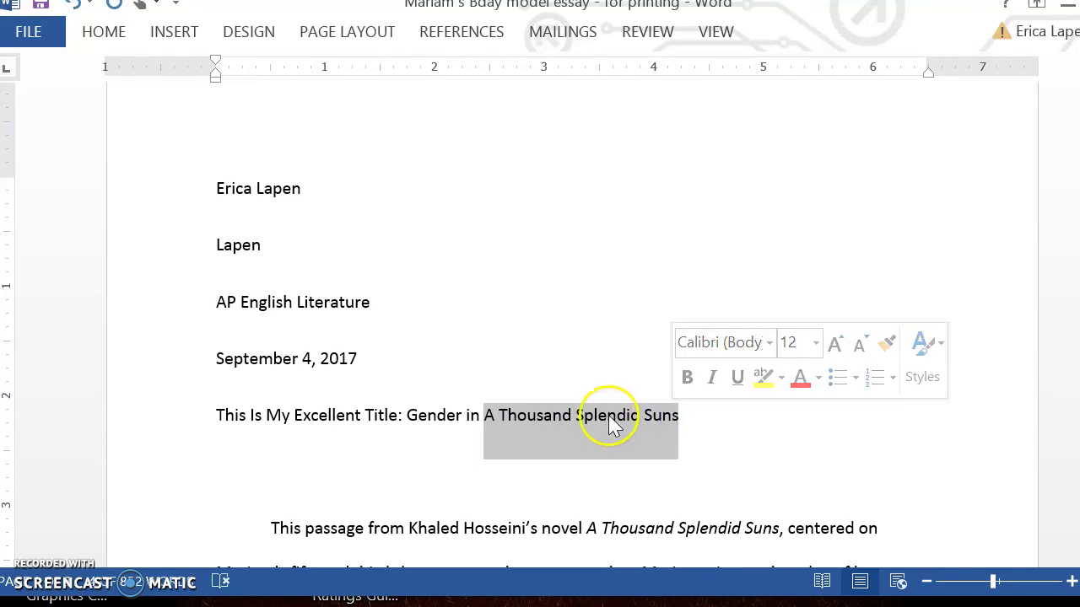
{"action": "left_click", "coordinate": [712, 379]}
{"action": "left_click", "coordinate": [687, 410]}
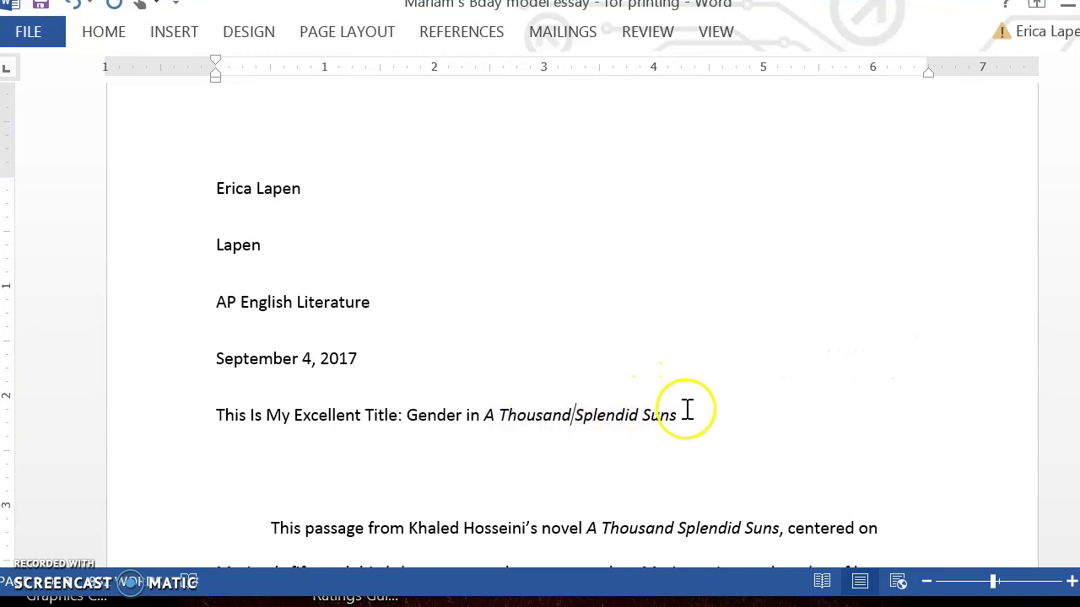
- Center the essay title and delete the blank line between it and the first paragraph
{"action": "left_click_drag", "start_coordinate": [687, 410], "coordinate": [224, 414]}
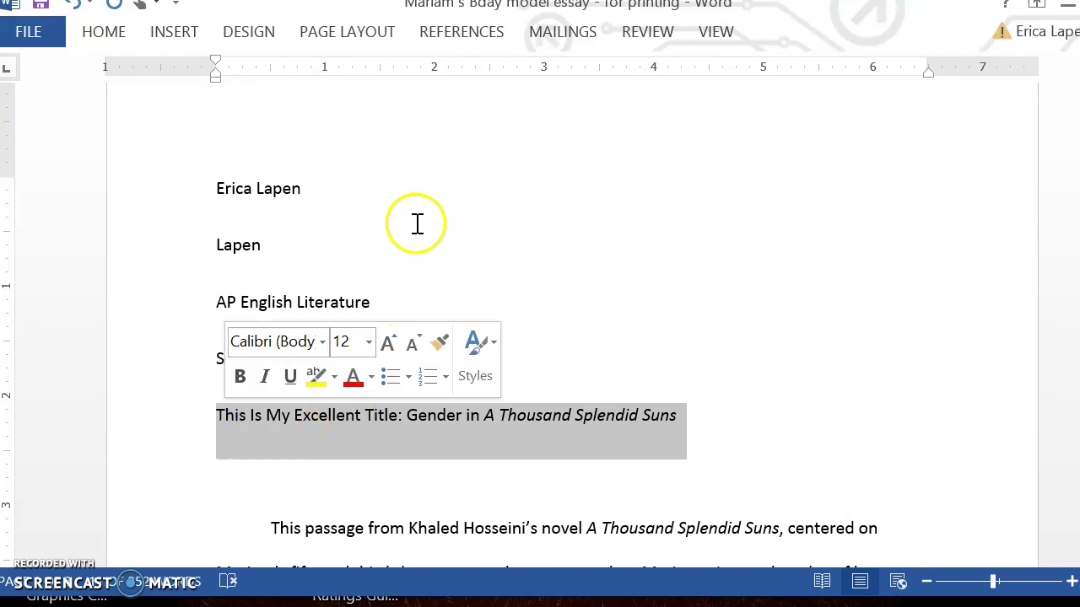
{"action": "left_click", "coordinate": [99, 34]}
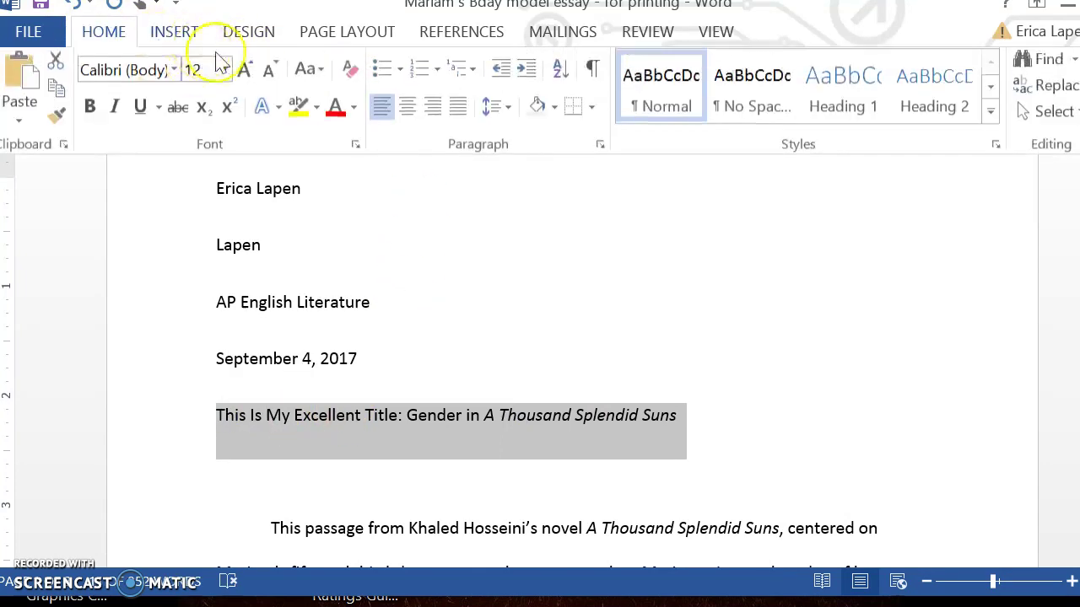
{"action": "left_click", "coordinate": [406, 105]}
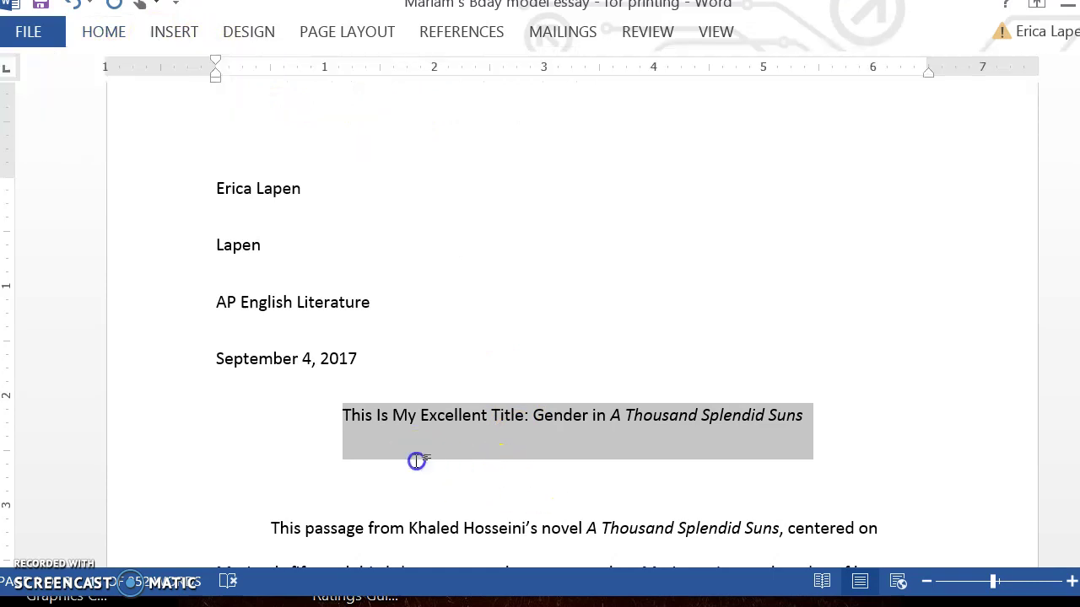
{"action": "left_click", "coordinate": [322, 479]}
{"action": "key", "text": "Delete"}
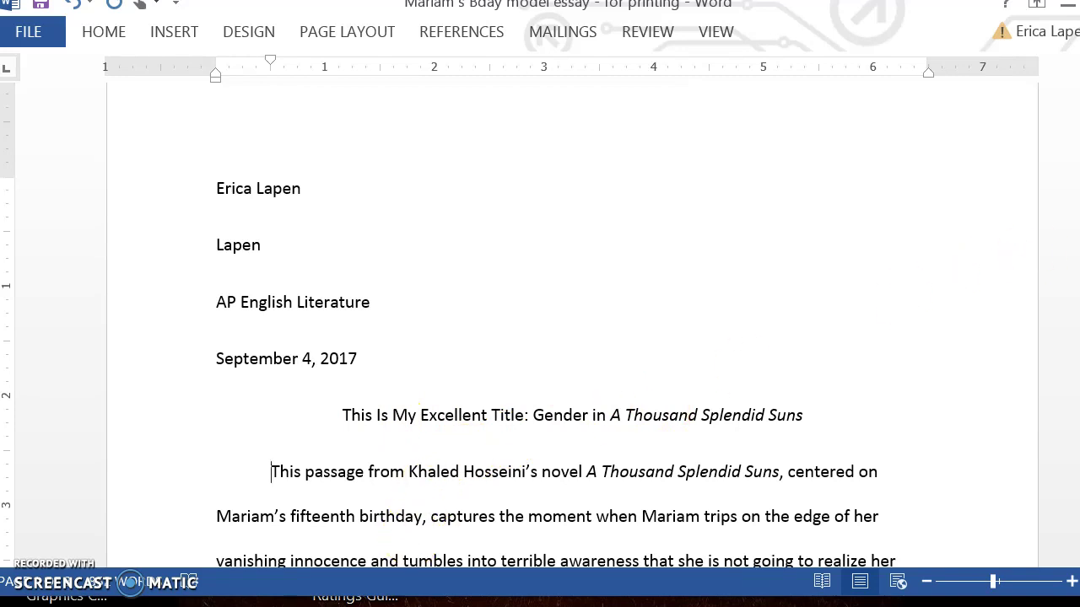
- Open the page header, align it to the right and enter the student's last name
{"action": "scroll", "coordinate": [1055, 253], "scroll_direction": "up", "scroll_amount": 1}
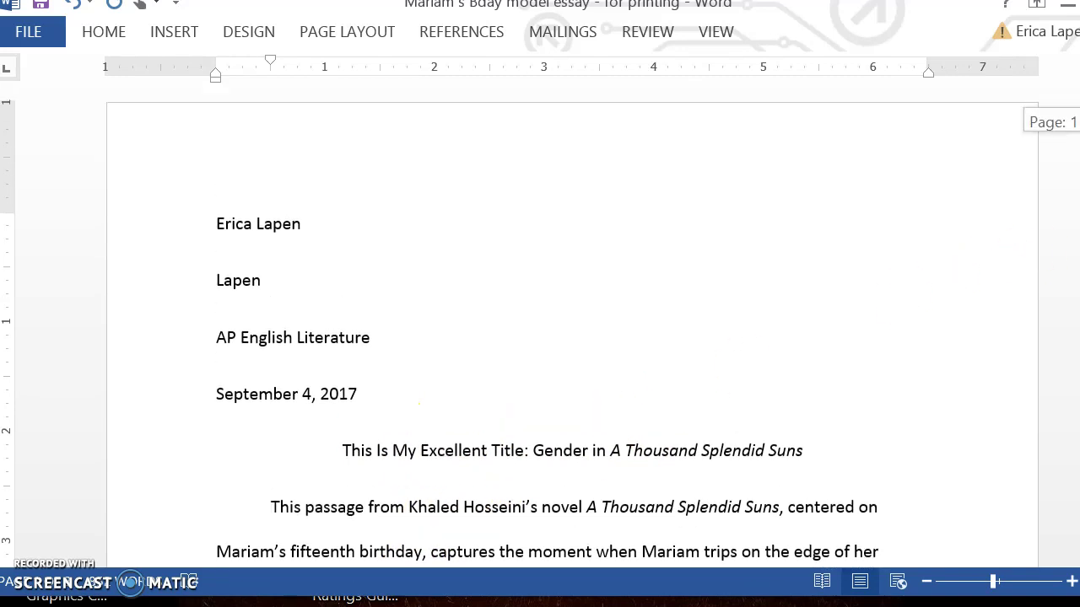
{"action": "double_click", "coordinate": [887, 163]}
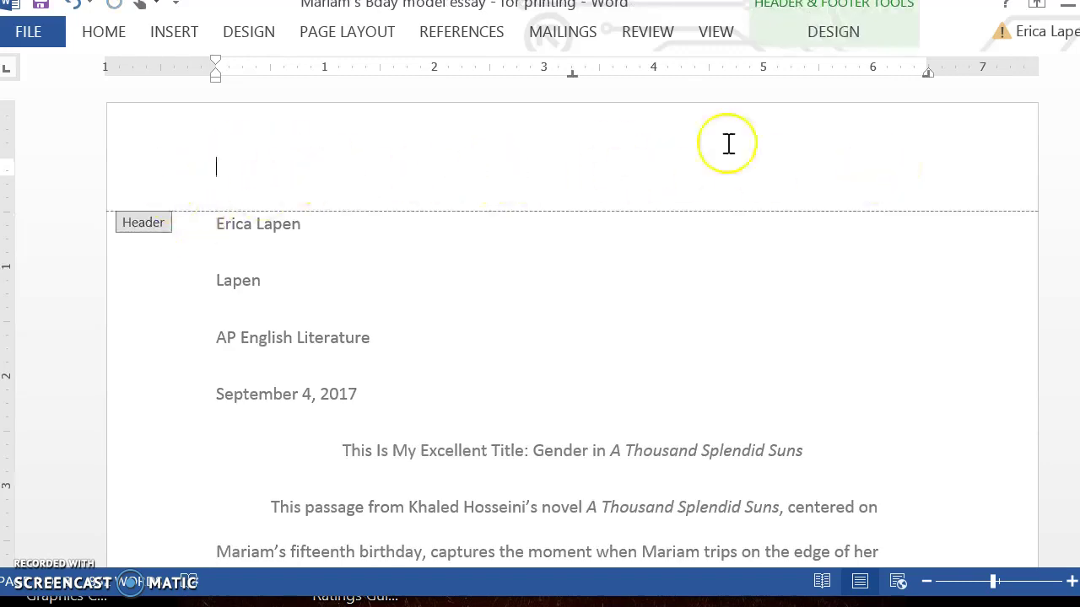
{"action": "left_click", "coordinate": [108, 34]}
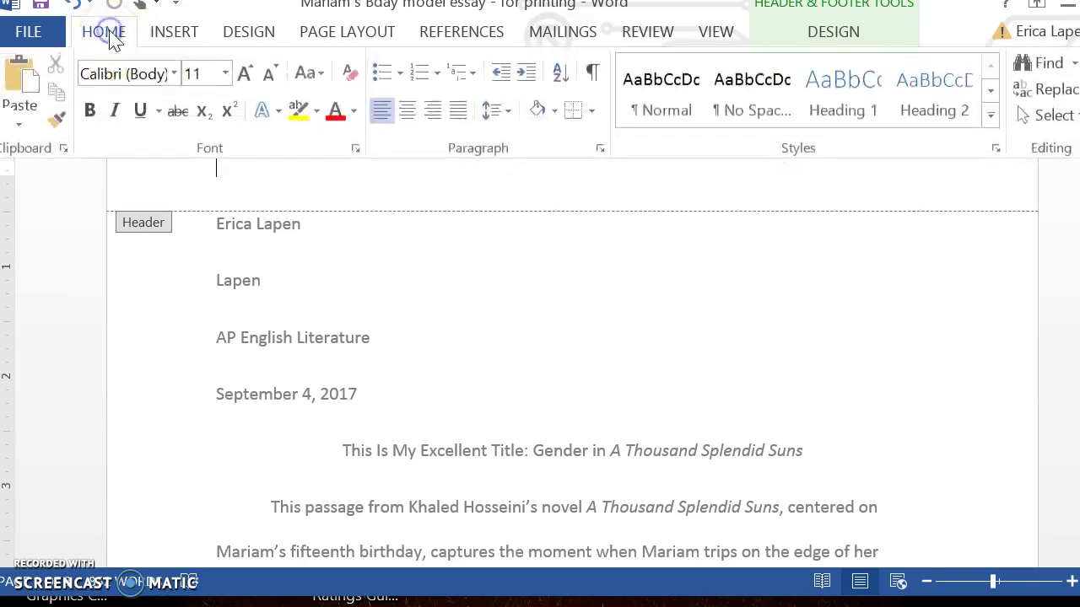
{"action": "left_click", "coordinate": [432, 111]}
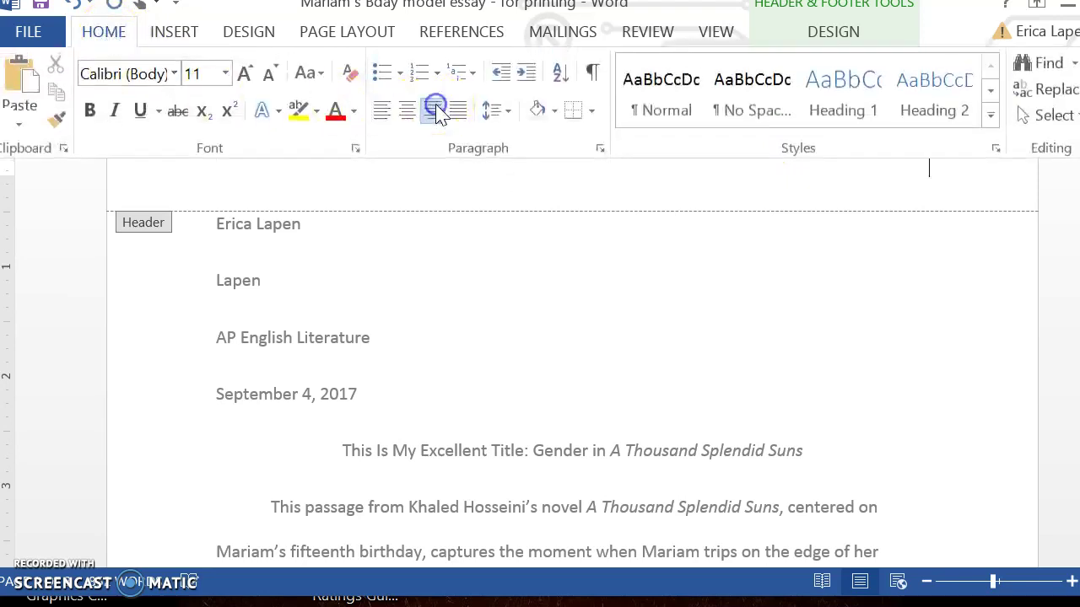
{"action": "left_click", "coordinate": [934, 184]}
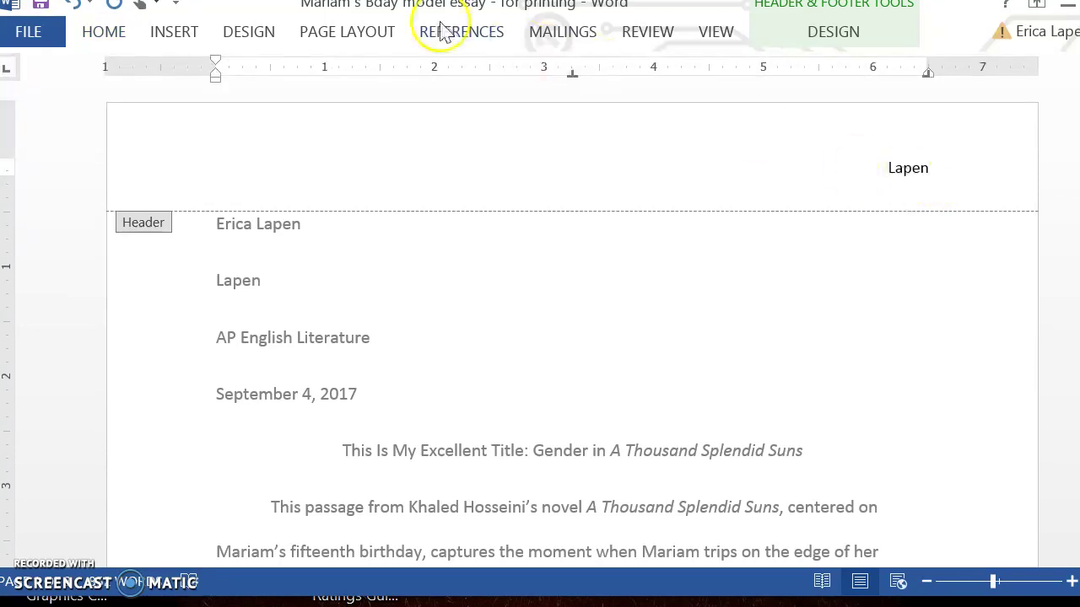
- Insert a Plain Number 3 page number at the top of the page, enter the student's last name and a space before it, and close the header
{"action": "left_click", "coordinate": [188, 34]}
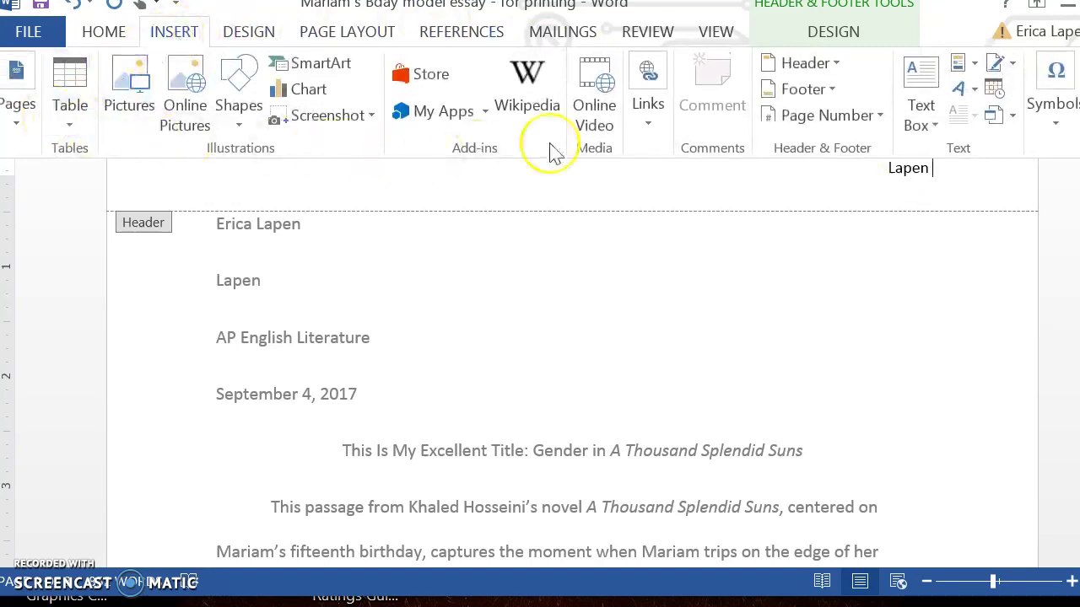
{"action": "left_click", "coordinate": [831, 122]}
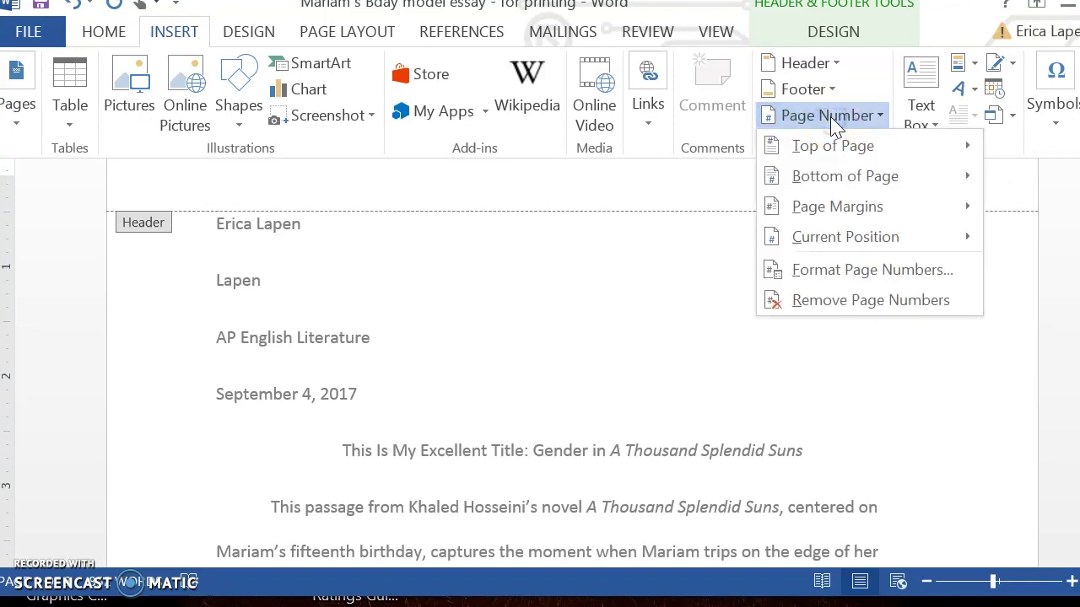
{"action": "mouse_move", "coordinate": [840, 149]}
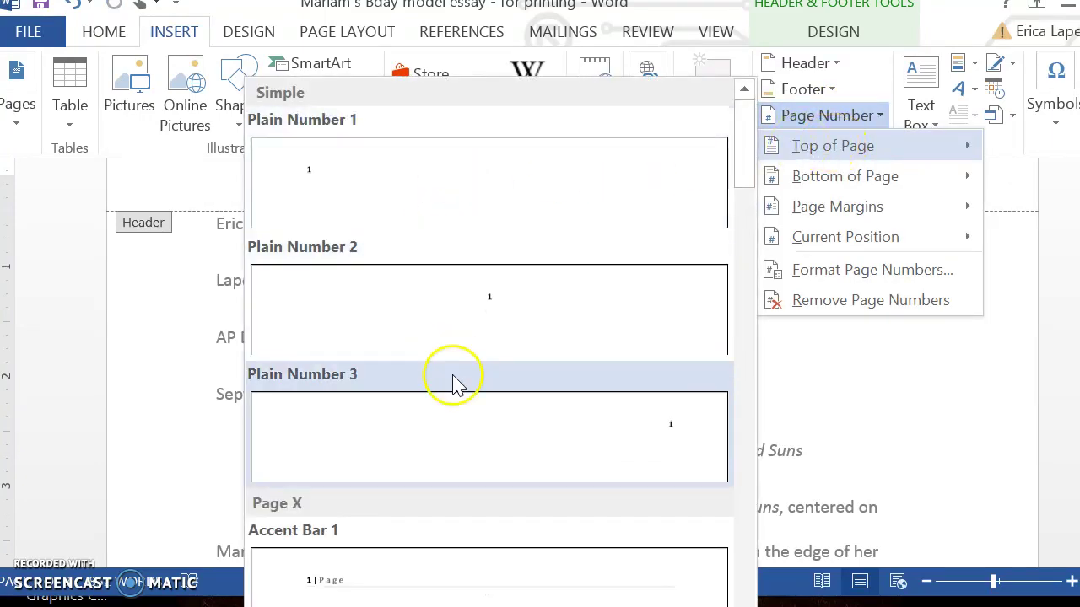
{"action": "left_click", "coordinate": [464, 428]}
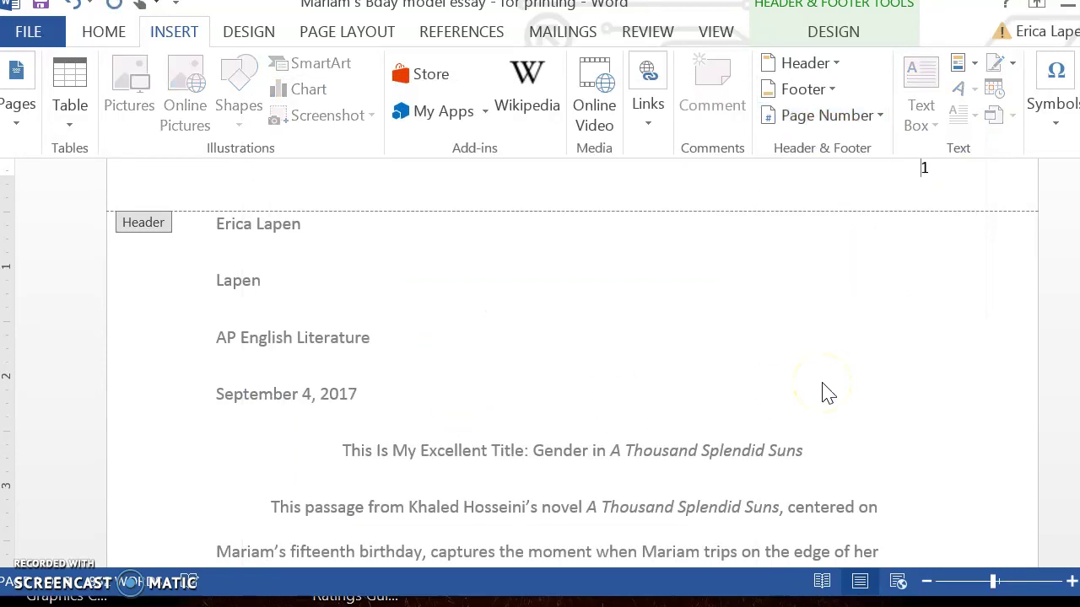
{"action": "type", "text": "Lapen"}
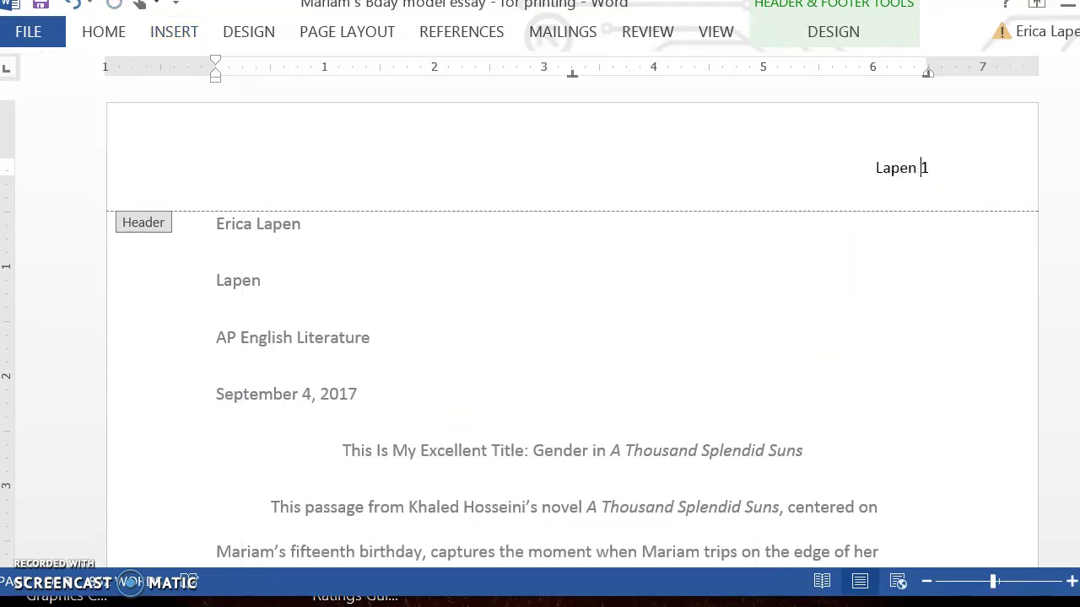
{"action": "double_click", "coordinate": [841, 279]}
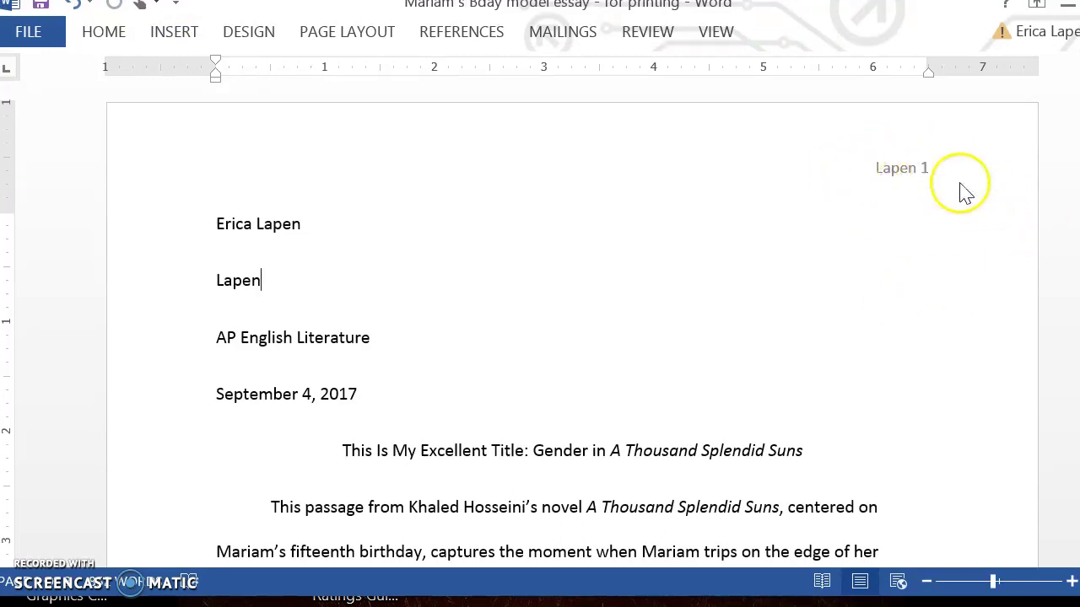
- Check the running header with last name and page number on the following pages, and return to the first page
{"action": "scroll", "coordinate": [572, 337], "scroll_direction": "down", "scroll_amount": 15}
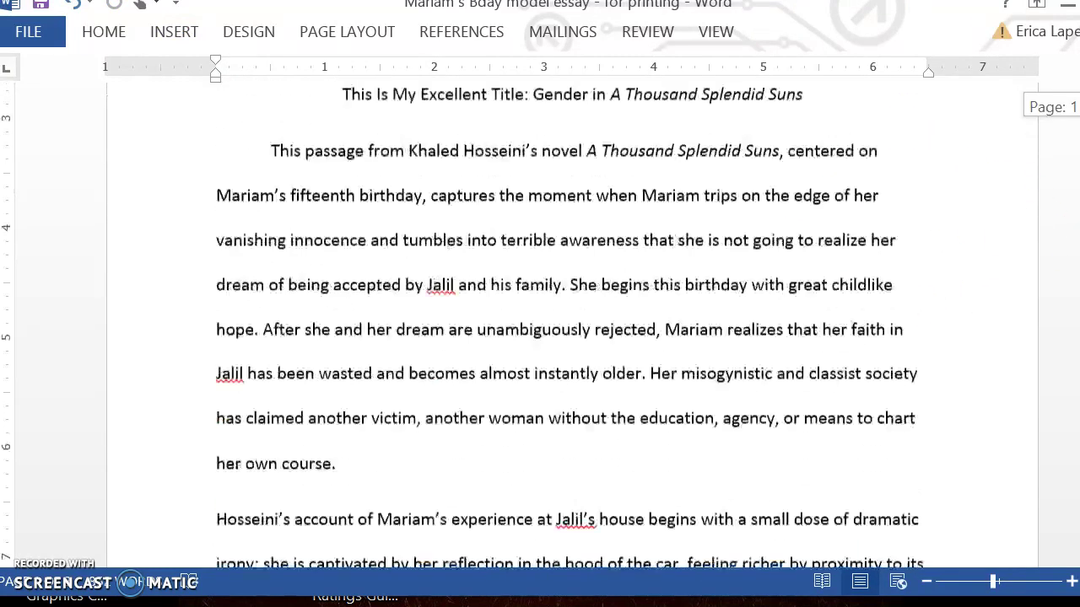
{"action": "scroll", "coordinate": [572, 359], "scroll_direction": "down", "scroll_amount": 1}
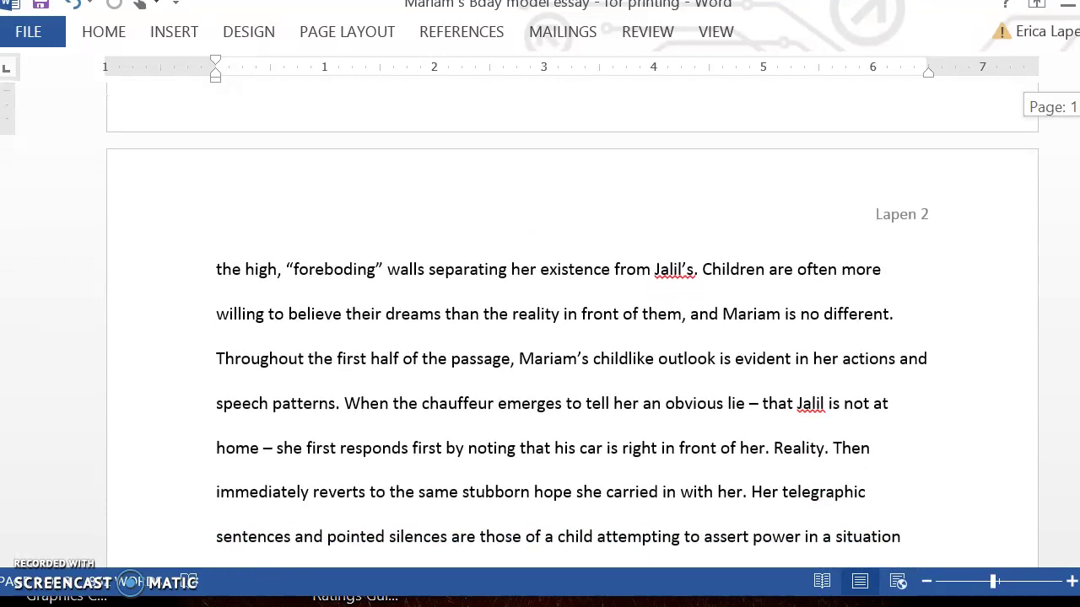
{"action": "scroll", "coordinate": [572, 337], "scroll_direction": "down", "scroll_amount": 10}
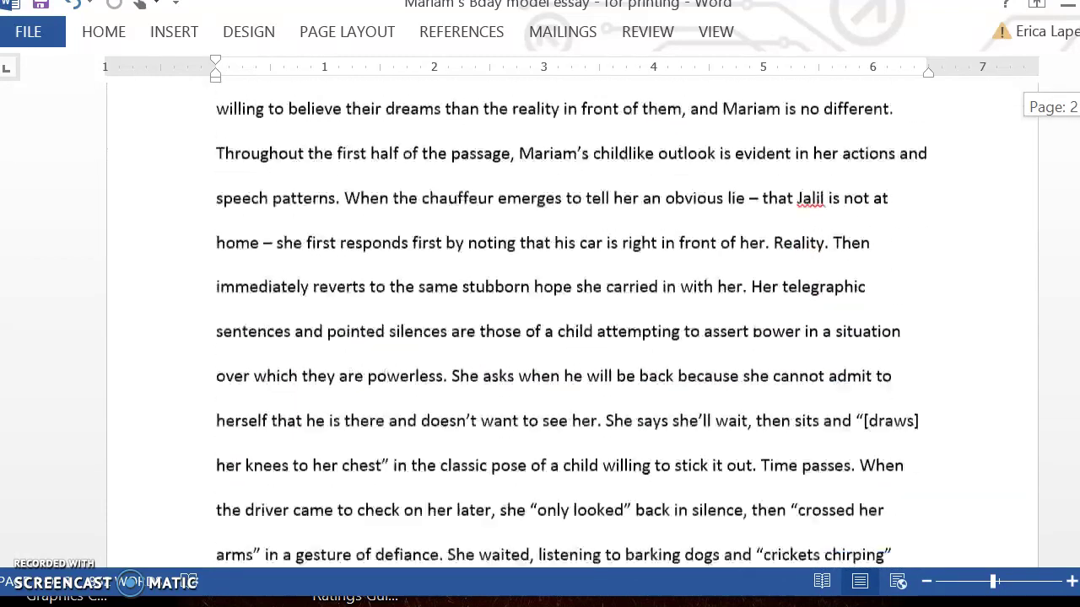
{"action": "scroll", "coordinate": [572, 337], "scroll_direction": "down", "scroll_amount": 10}
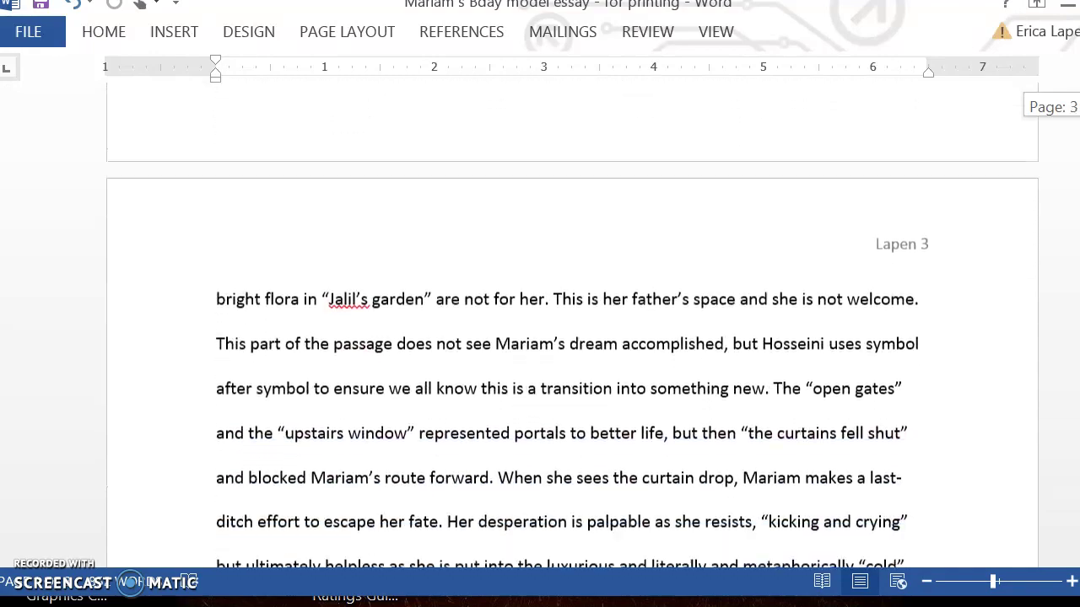
{"action": "scroll", "coordinate": [572, 337], "scroll_direction": "down", "scroll_amount": 3}
{"action": "scroll", "coordinate": [572, 338], "scroll_direction": "up", "scroll_amount": 10}
{"action": "left_click_drag", "start_coordinate": [1075, 152], "coordinate": [1075, 114]}
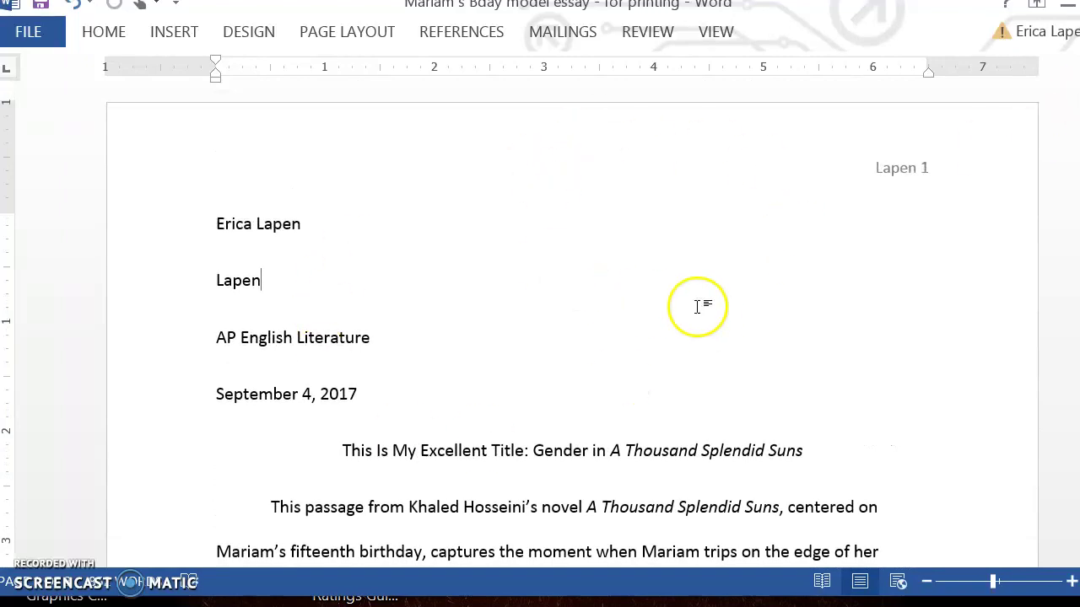
- Insert a page break below the essay's last paragraph to start a new page
{"action": "left_click_drag", "start_coordinate": [1075, 114], "coordinate": [1076, 187]}
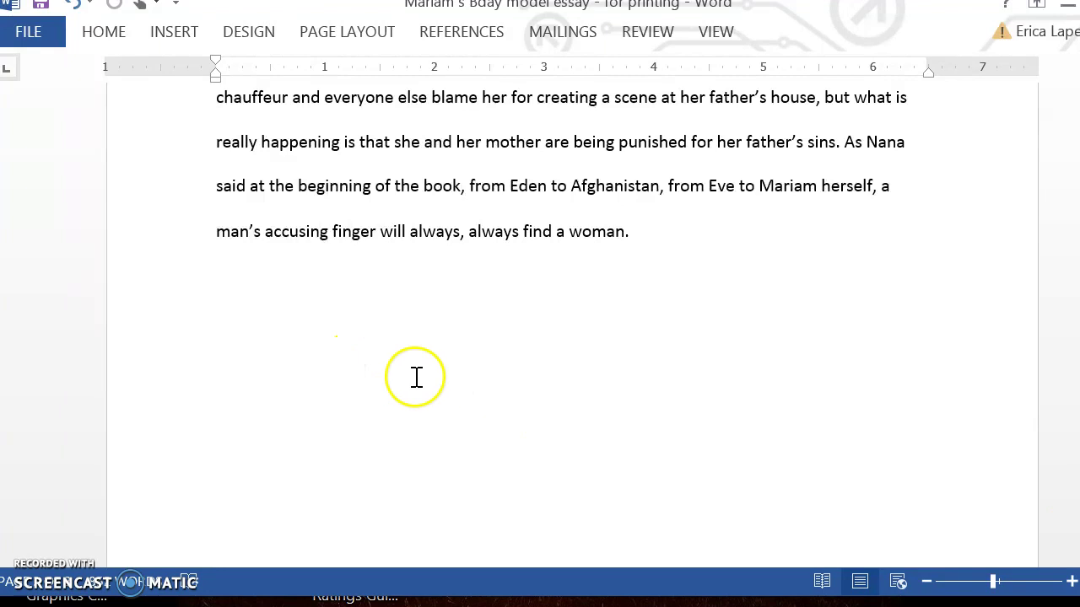
{"action": "left_click_drag", "start_coordinate": [1076, 492], "coordinate": [1076, 499]}
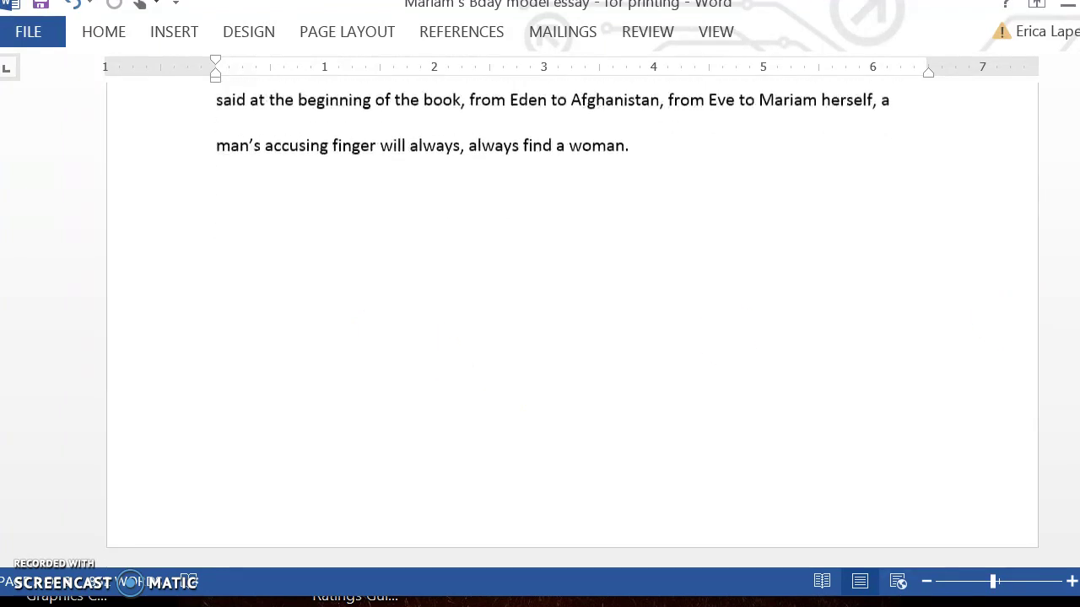
{"action": "left_click", "coordinate": [263, 282]}
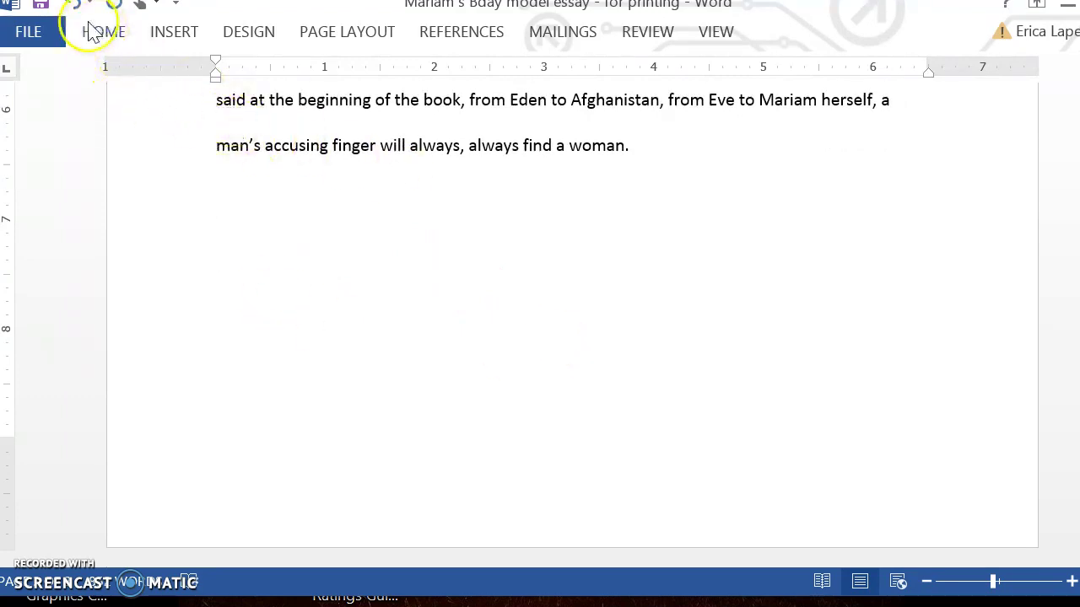
{"action": "left_click", "coordinate": [168, 34]}
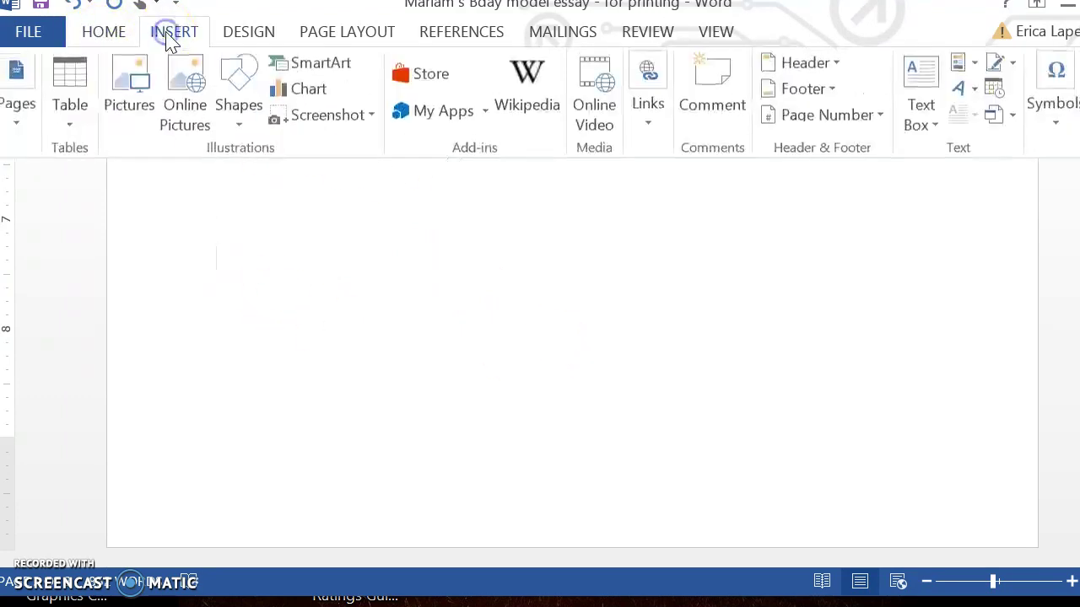
{"action": "left_click", "coordinate": [22, 120]}
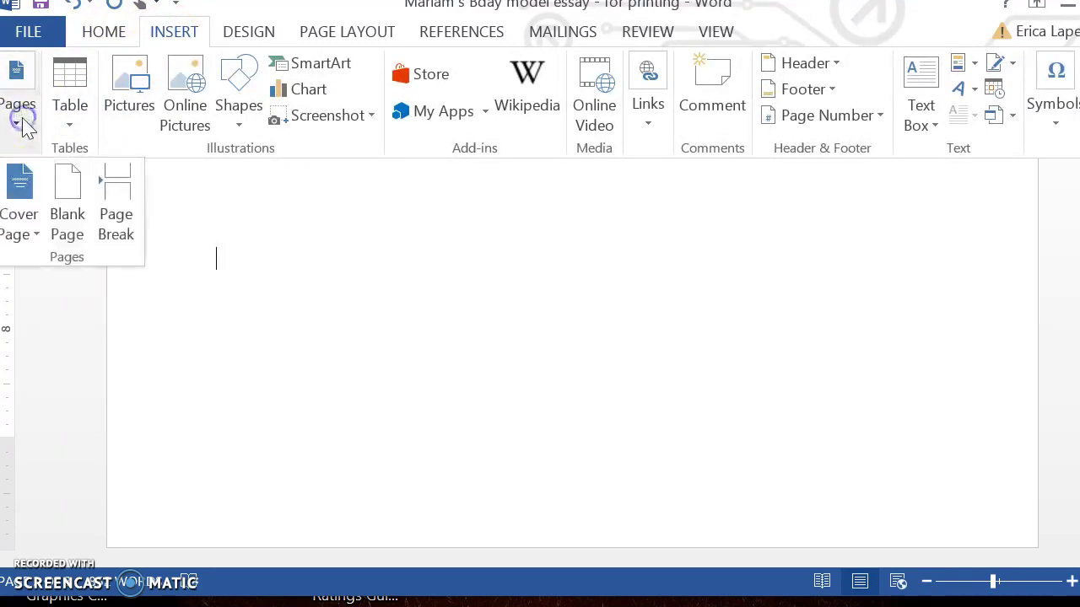
{"action": "left_click", "coordinate": [120, 221]}
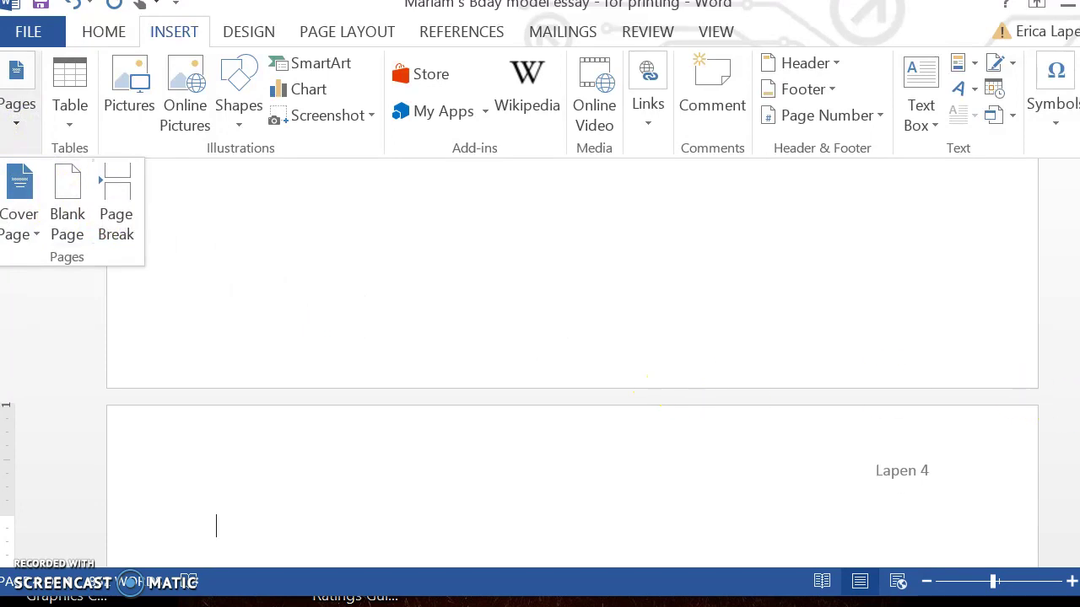
{"action": "scroll", "coordinate": [572, 338], "scroll_direction": "down", "scroll_amount": 5}
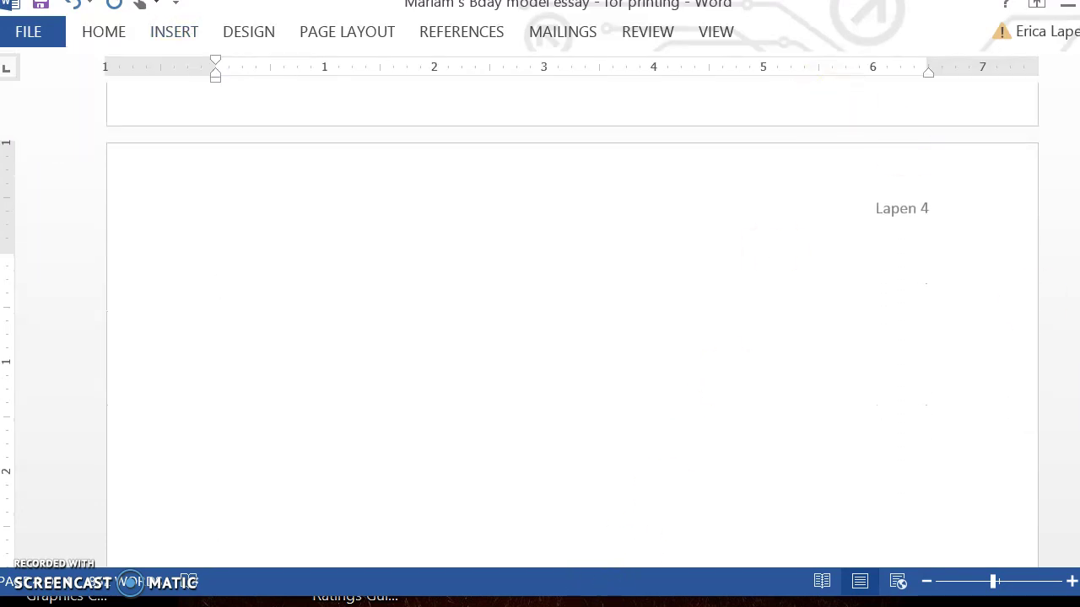
- Switch to the Purdue OWL site in Chrome, open the MLA Sample Works Cited Page and examine its example entries
{"action": "mouse_move", "coordinate": [320, 597]}
{"action": "mouse_move", "coordinate": [168, 596]}
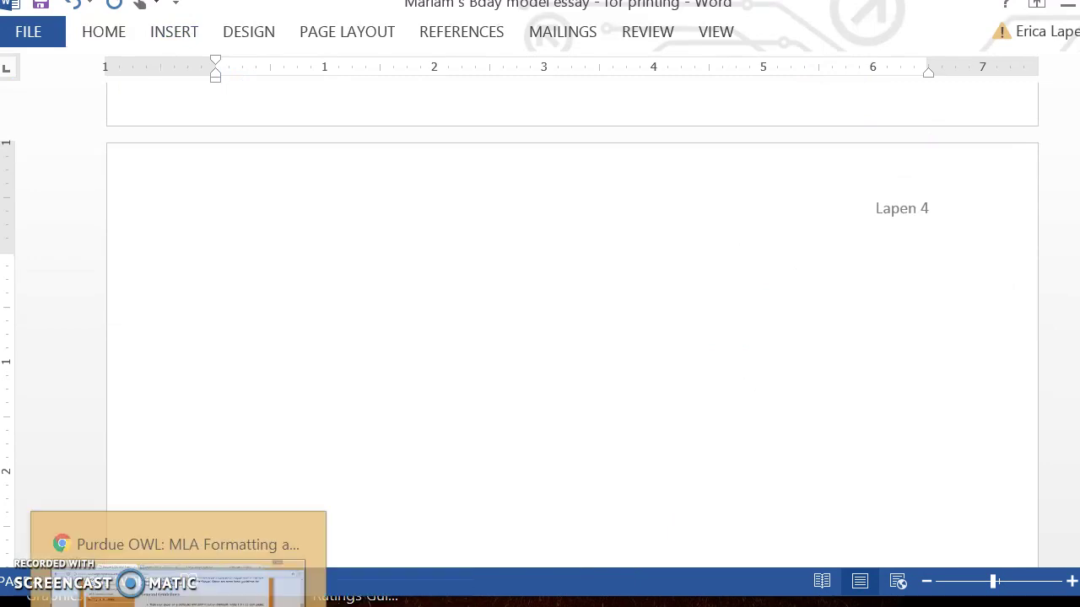
{"action": "left_click", "coordinate": [160, 569]}
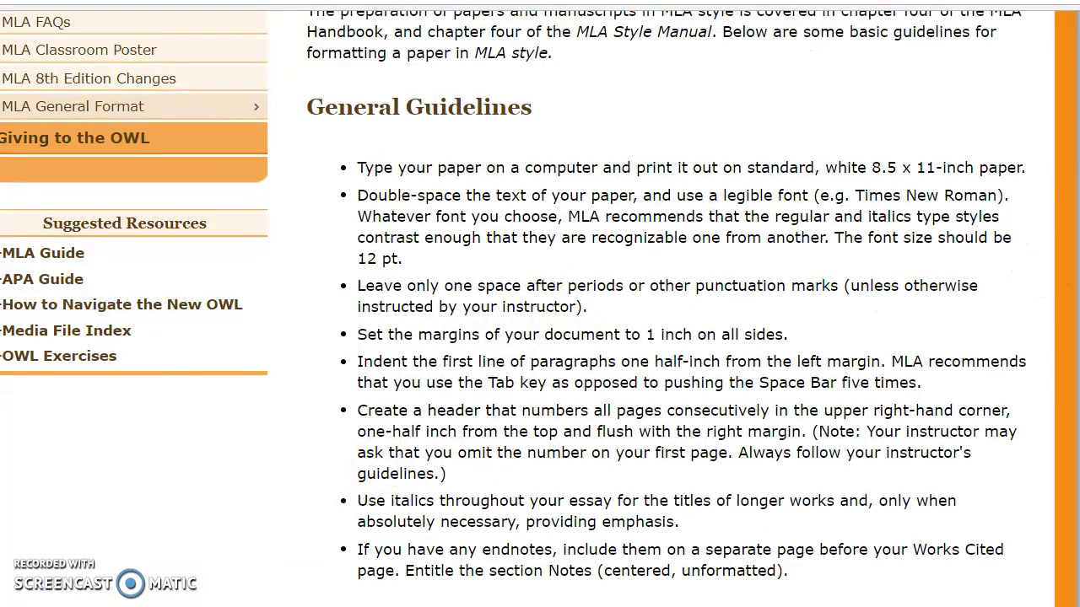
{"action": "scroll", "coordinate": [829, 226], "scroll_direction": "up", "scroll_amount": 4}
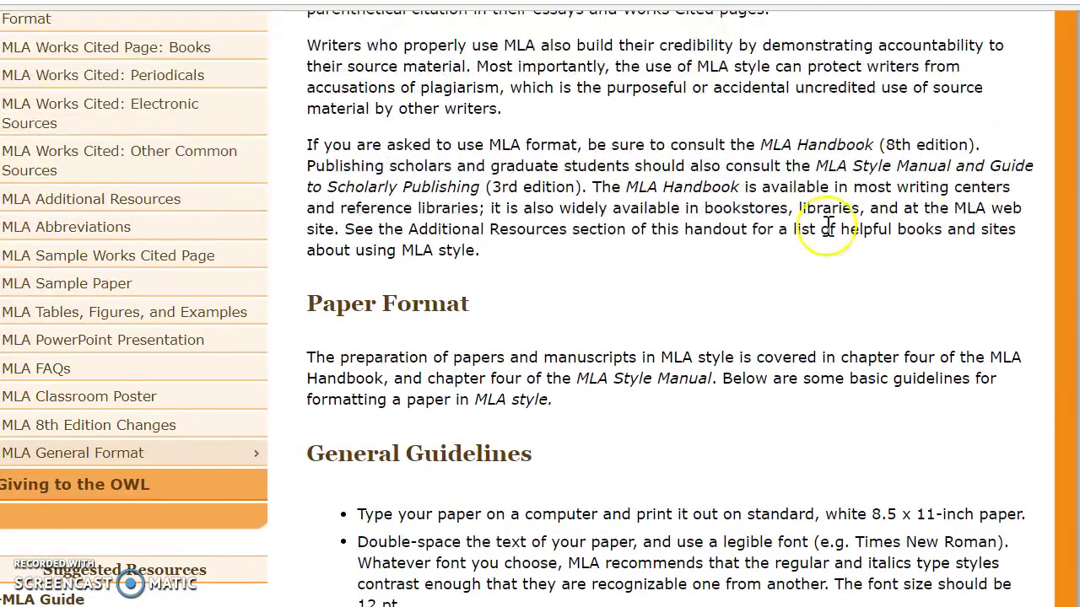
{"action": "left_click", "coordinate": [171, 257]}
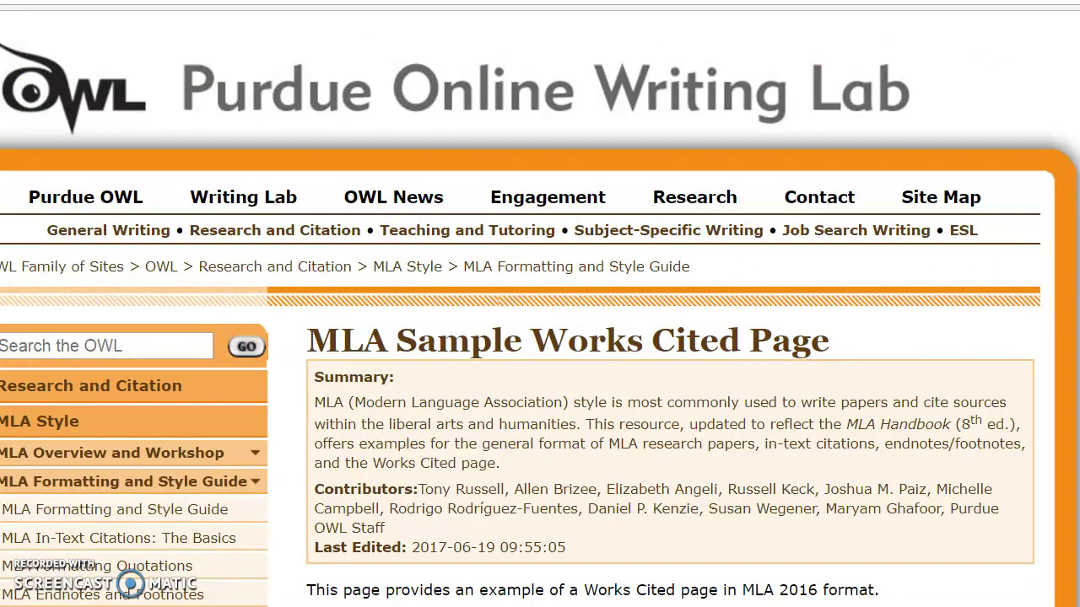
{"action": "scroll", "coordinate": [540, 337], "scroll_direction": "down", "scroll_amount": 5}
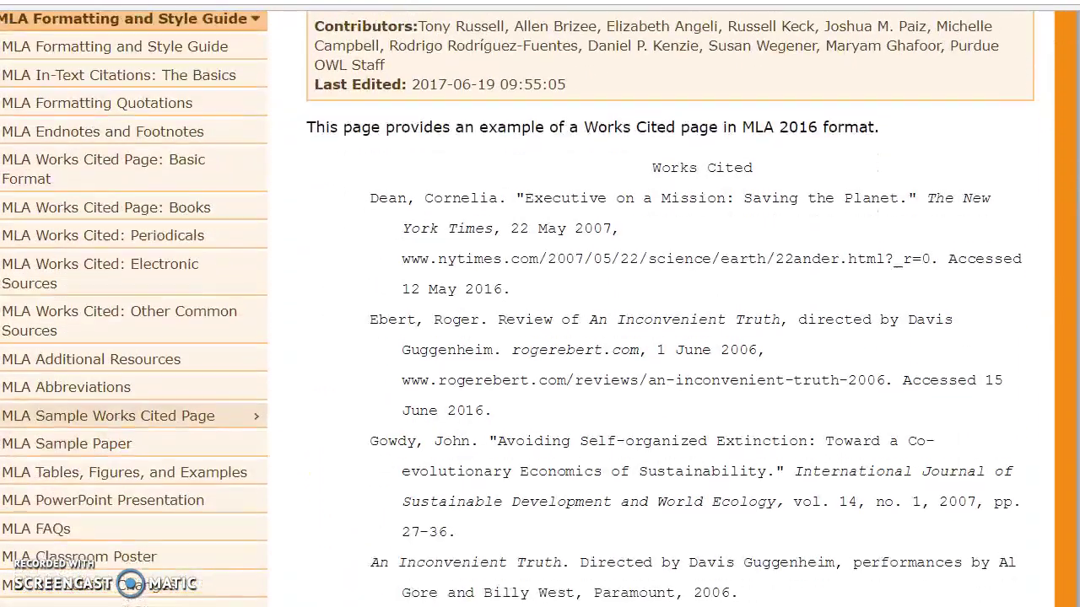
- Read through the sample Works Cited page to its last entry and return to the start of the list
{"action": "scroll", "coordinate": [540, 337], "scroll_direction": "down", "scroll_amount": 1}
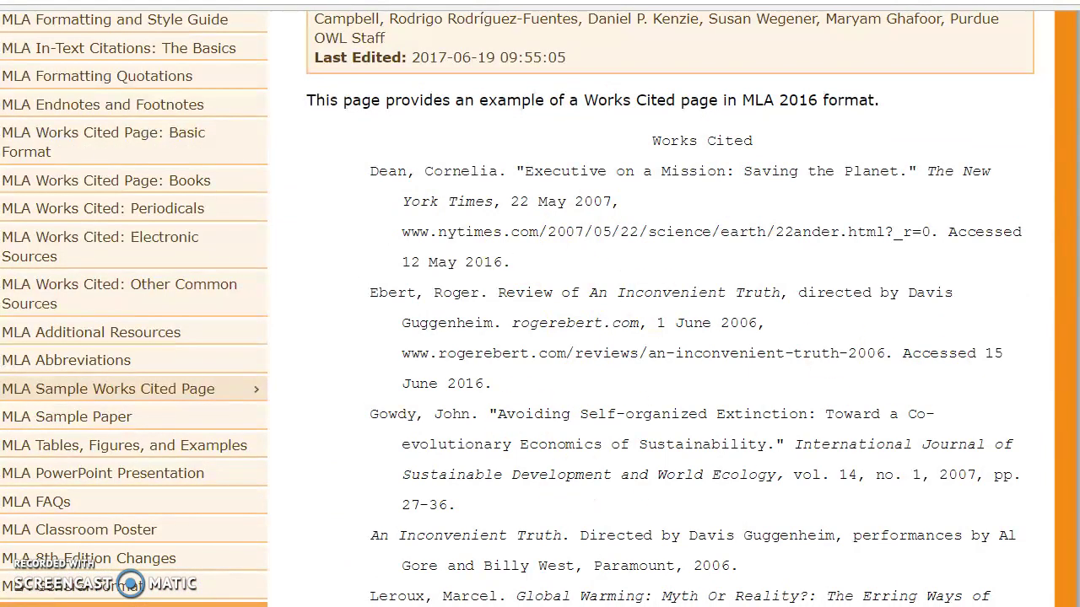
{"action": "scroll", "coordinate": [540, 338], "scroll_direction": "down", "scroll_amount": 7}
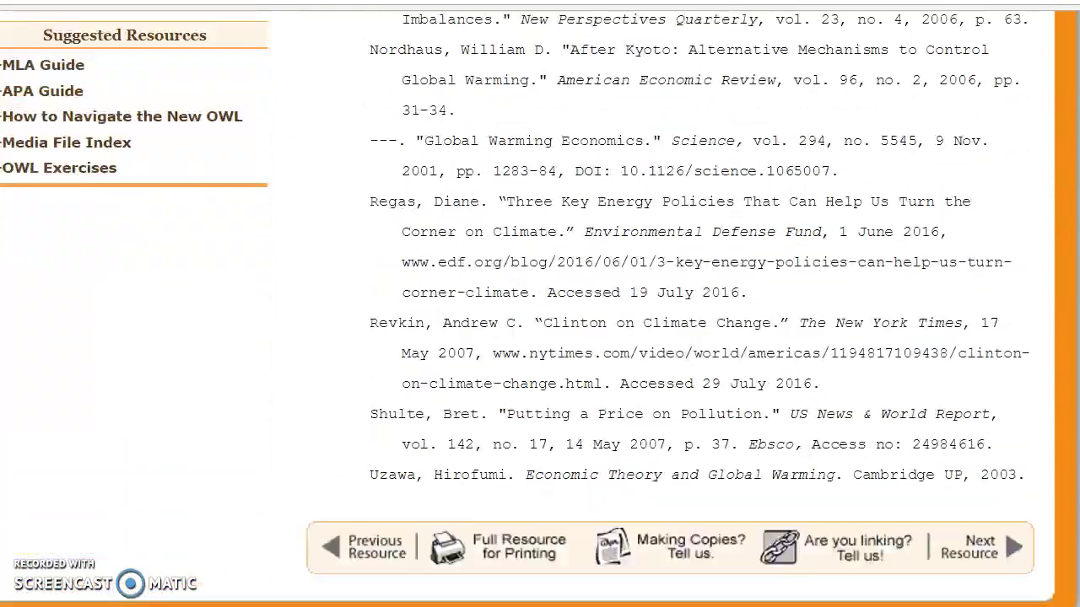
{"action": "scroll", "coordinate": [540, 337], "scroll_direction": "down", "scroll_amount": 1}
{"action": "scroll", "coordinate": [540, 304], "scroll_direction": "up", "scroll_amount": 8}
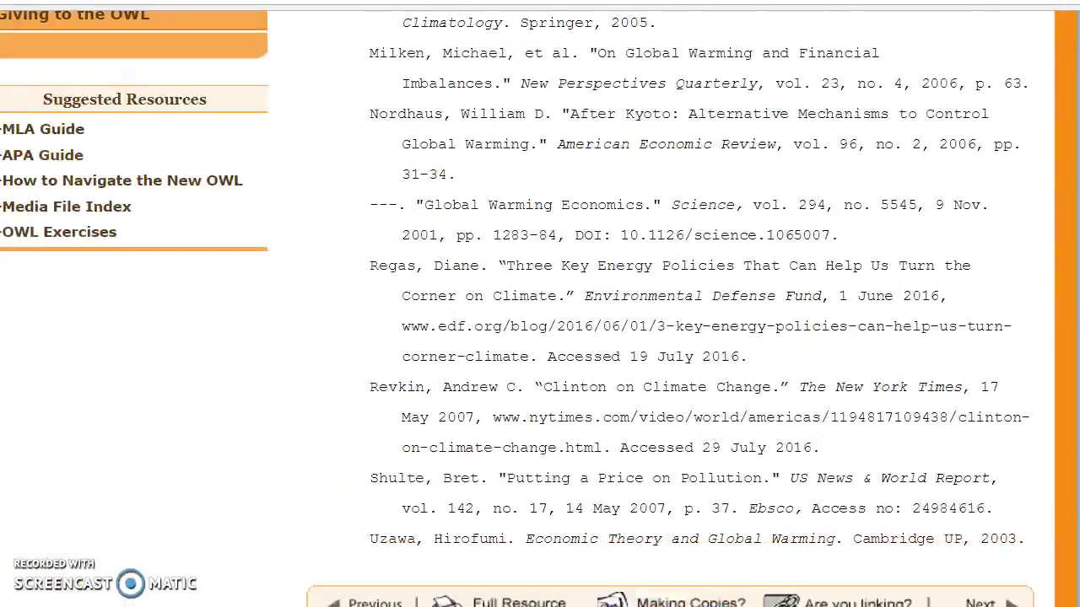
{"action": "scroll", "coordinate": [540, 304], "scroll_direction": "up", "scroll_amount": 1}
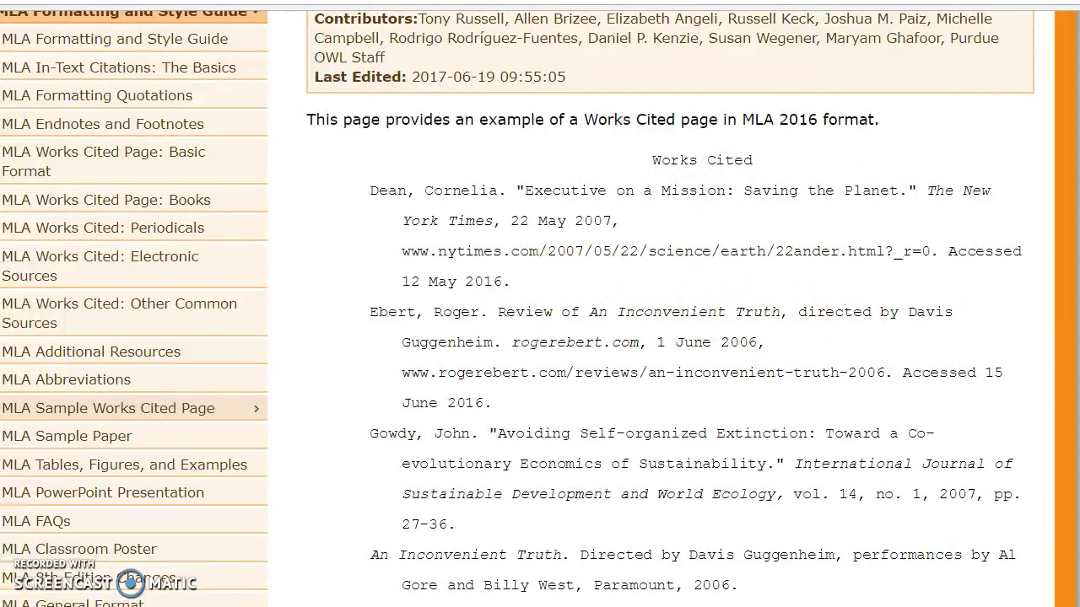
- Minimize the browser and switch to the open Word document "Mariam's Bday model essay - for printing" from among the open documents
{"action": "left_click_drag", "start_coordinate": [906, 4], "coordinate": [907, 533]}
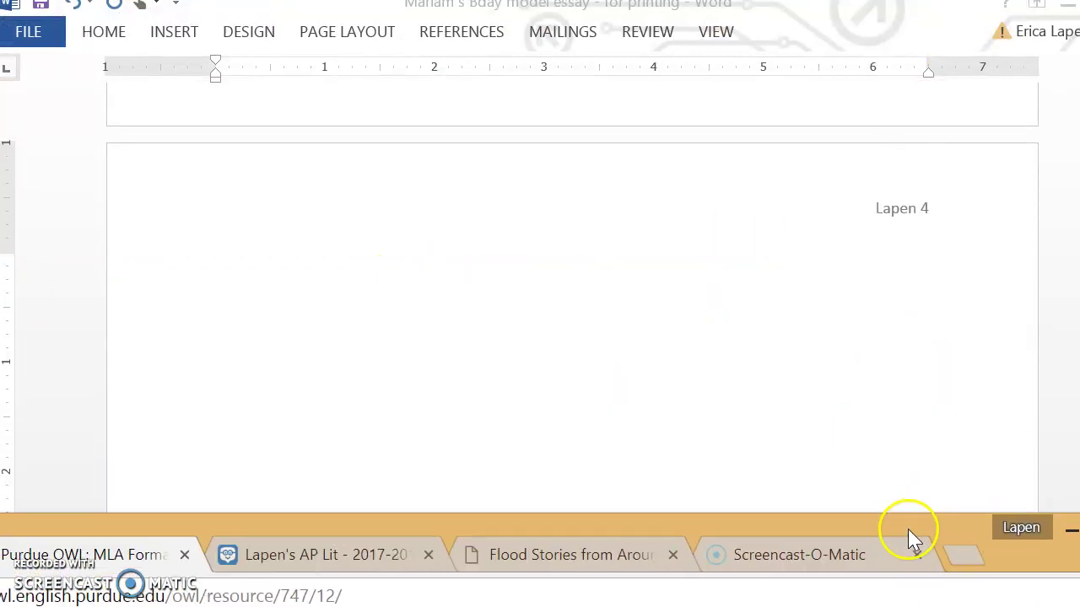
{"action": "left_click", "coordinate": [1071, 532]}
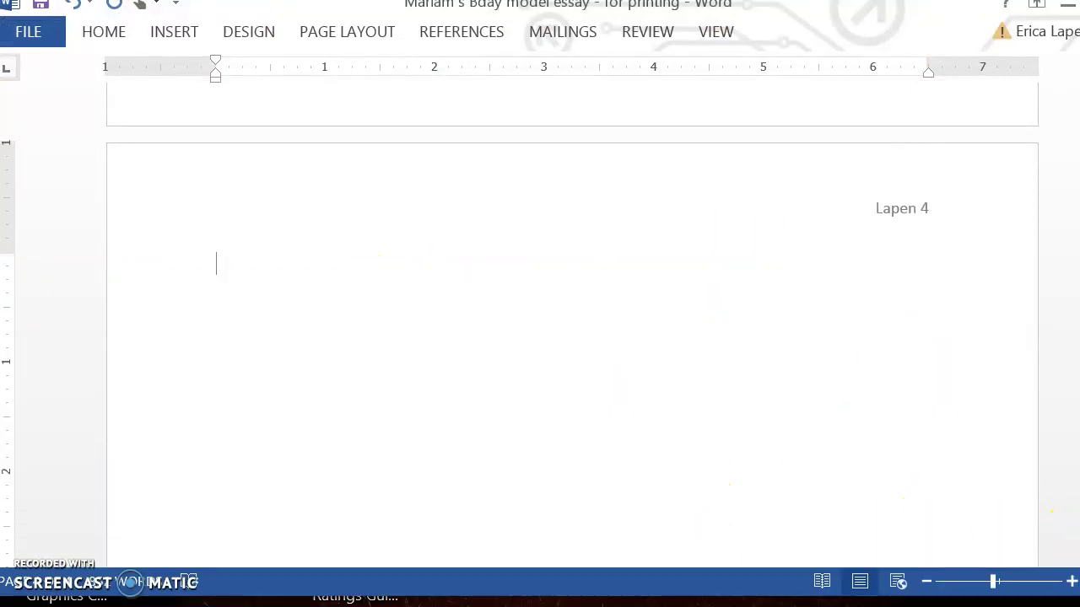
{"action": "mouse_move", "coordinate": [604, 603]}
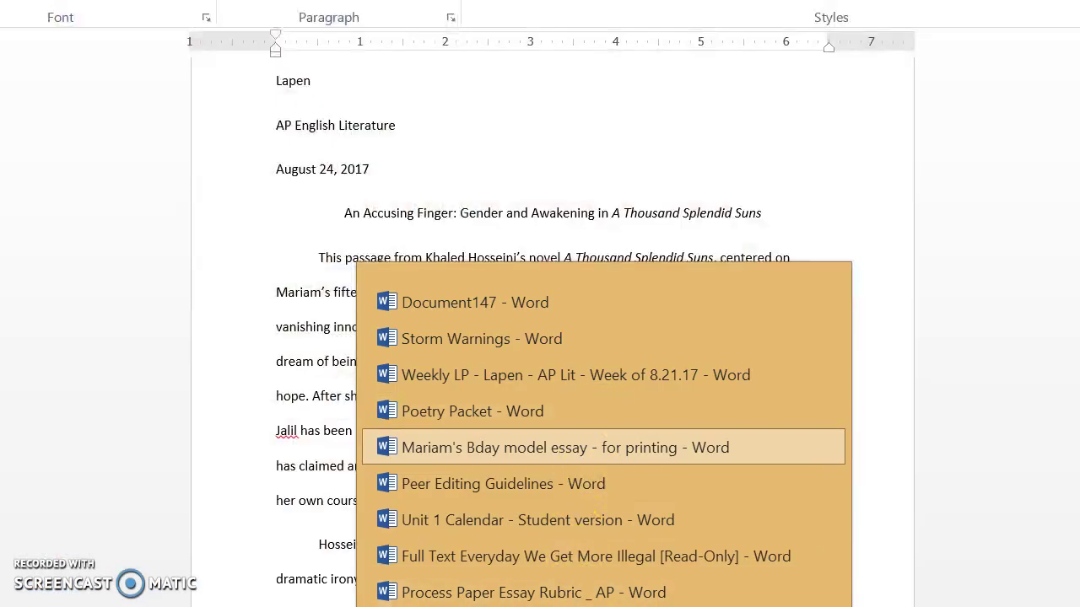
{"action": "left_click", "coordinate": [566, 447]}
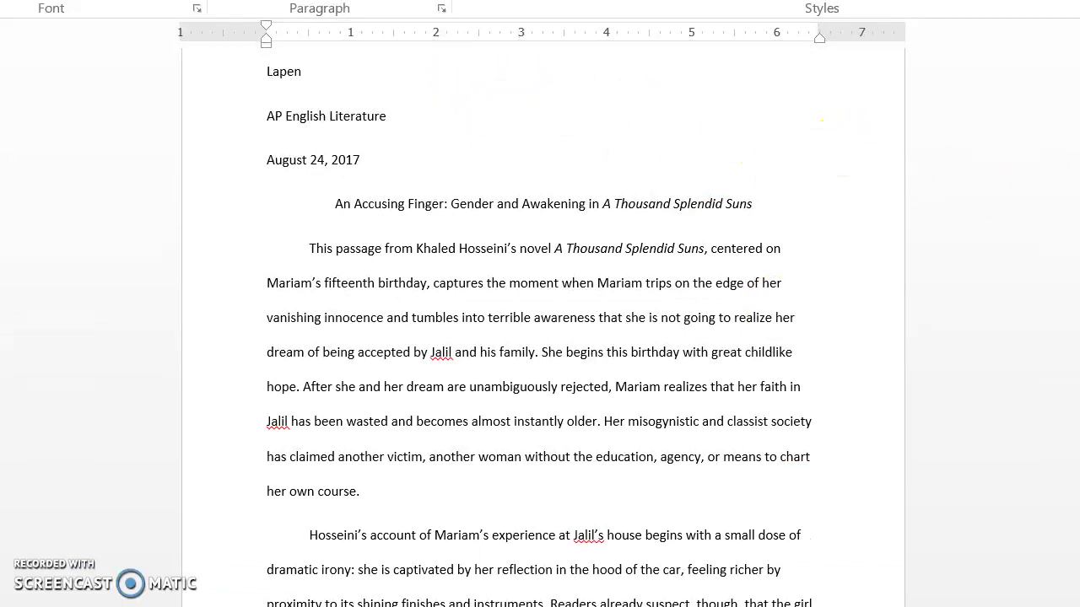
- Go to the end of the model essay and examine its Works Cited page with the centered title and book entry
{"action": "scroll", "coordinate": [540, 338], "scroll_direction": "down", "scroll_amount": 2}
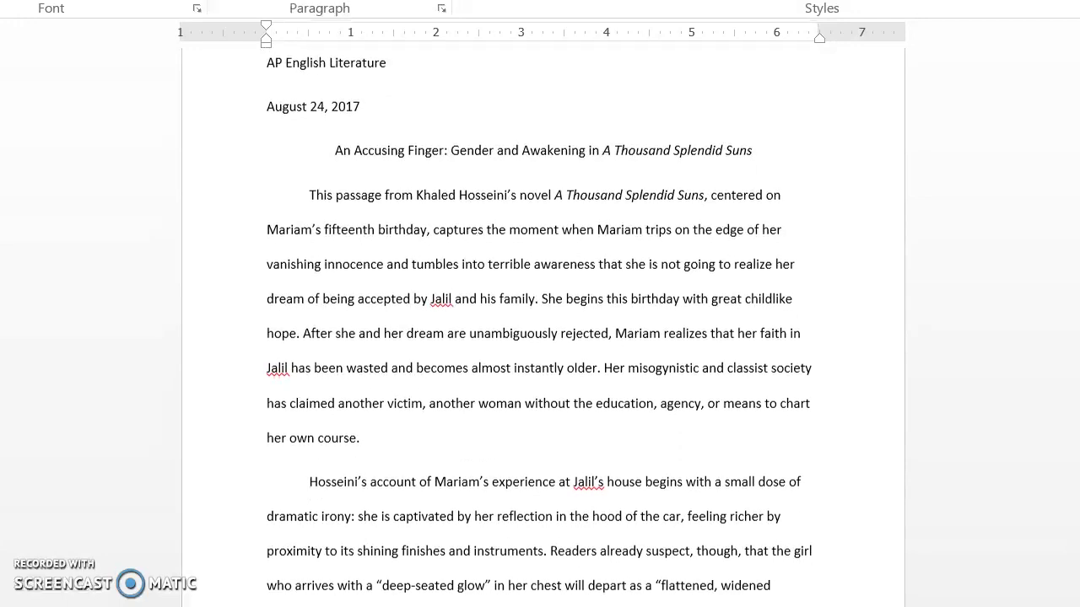
{"action": "scroll", "coordinate": [540, 337], "scroll_direction": "down", "scroll_amount": 3}
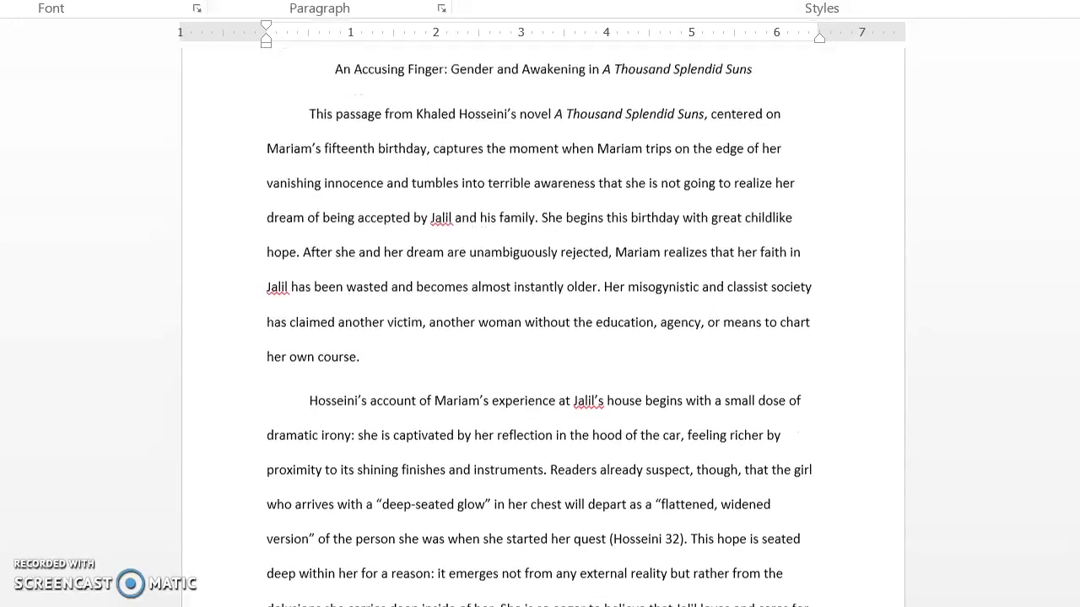
{"action": "scroll", "coordinate": [539, 337], "scroll_direction": "down", "scroll_amount": 20}
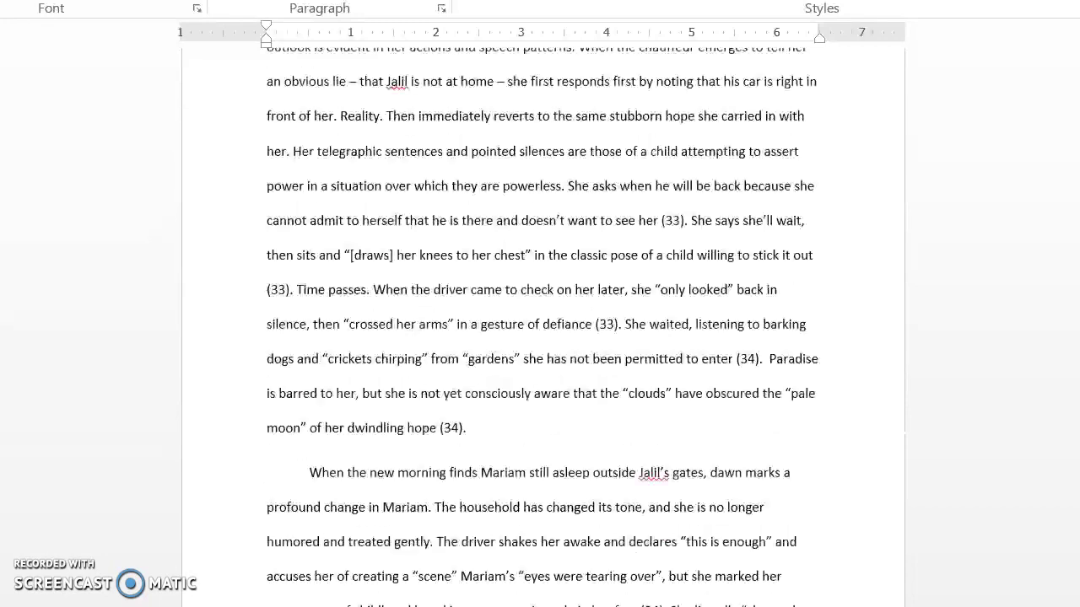
{"action": "scroll", "coordinate": [540, 337], "scroll_direction": "down", "scroll_amount": 20}
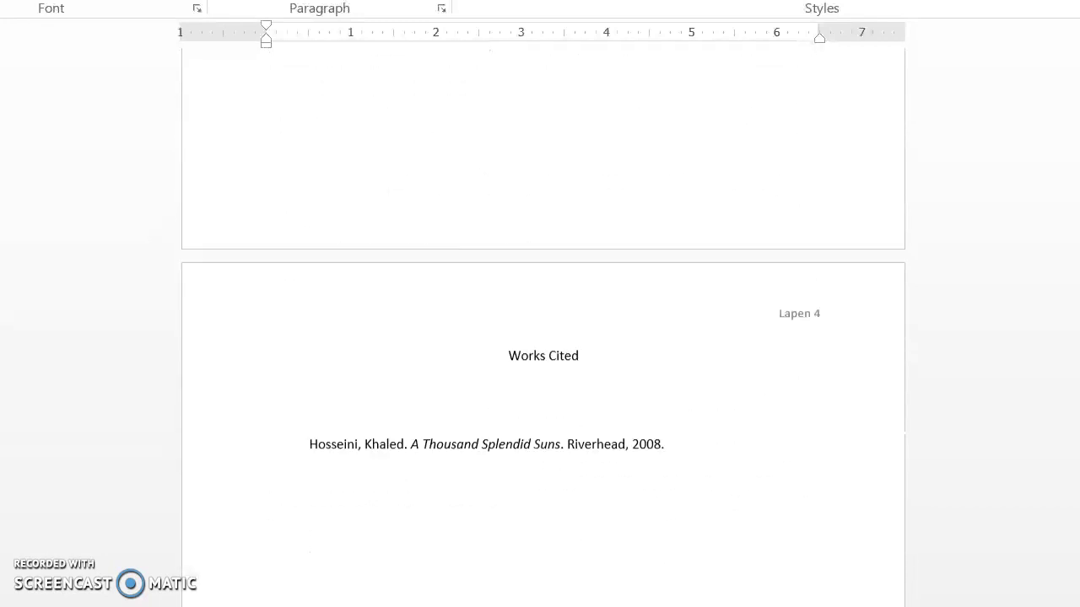
{"action": "scroll", "coordinate": [540, 338], "scroll_direction": "up", "scroll_amount": 2}
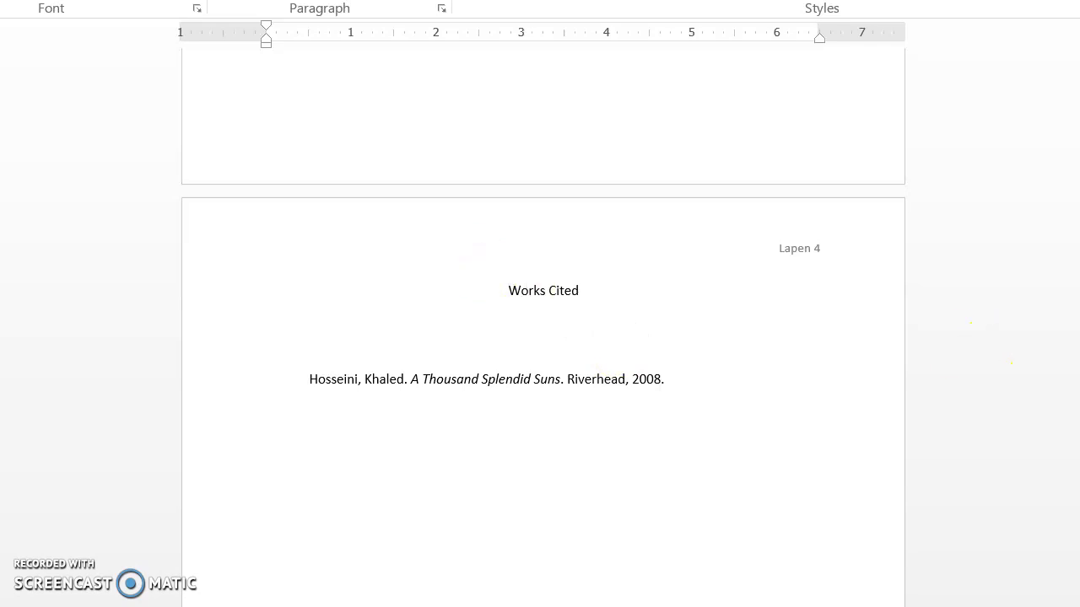
- Go back through the essay's body pages to the title and opening paragraphs to review the formatting and in-text citations
{"action": "scroll", "coordinate": [991, 343], "scroll_direction": "up", "scroll_amount": 10}
{"action": "scroll", "coordinate": [990, 343], "scroll_direction": "up", "scroll_amount": 5}
{"action": "scroll", "coordinate": [541, 253], "scroll_direction": "up", "scroll_amount": 4}
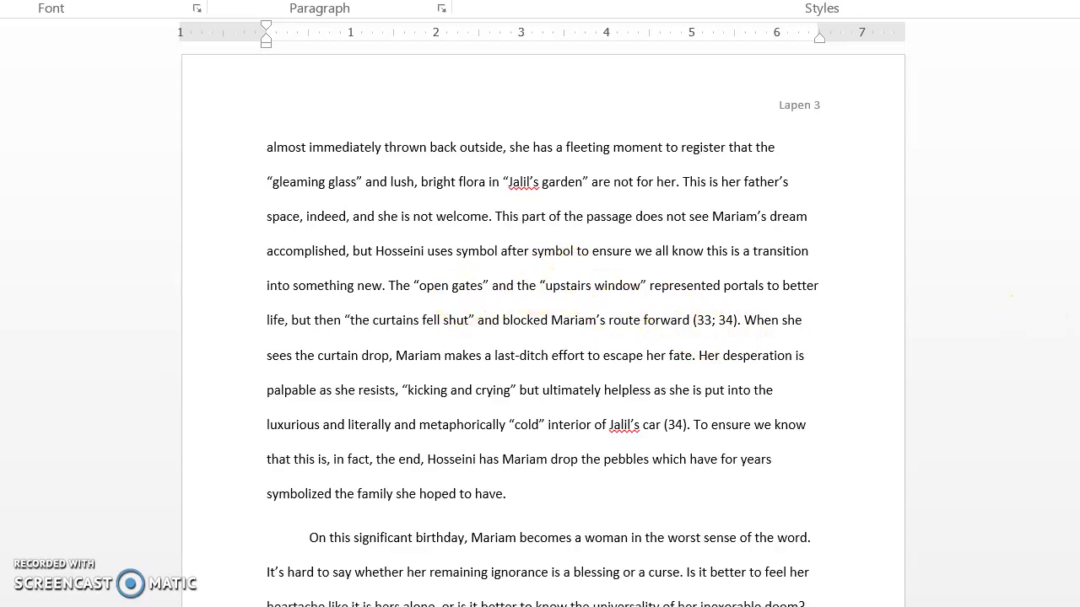
{"action": "scroll", "coordinate": [702, 324], "scroll_direction": "up", "scroll_amount": 15}
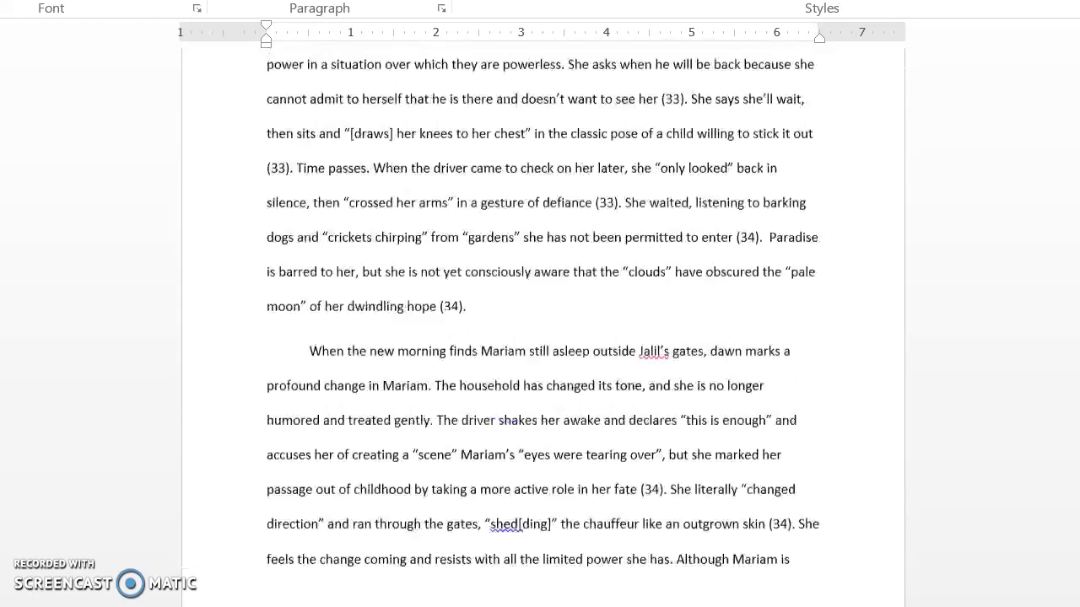
{"action": "scroll", "coordinate": [543, 324], "scroll_direction": "up", "scroll_amount": 15}
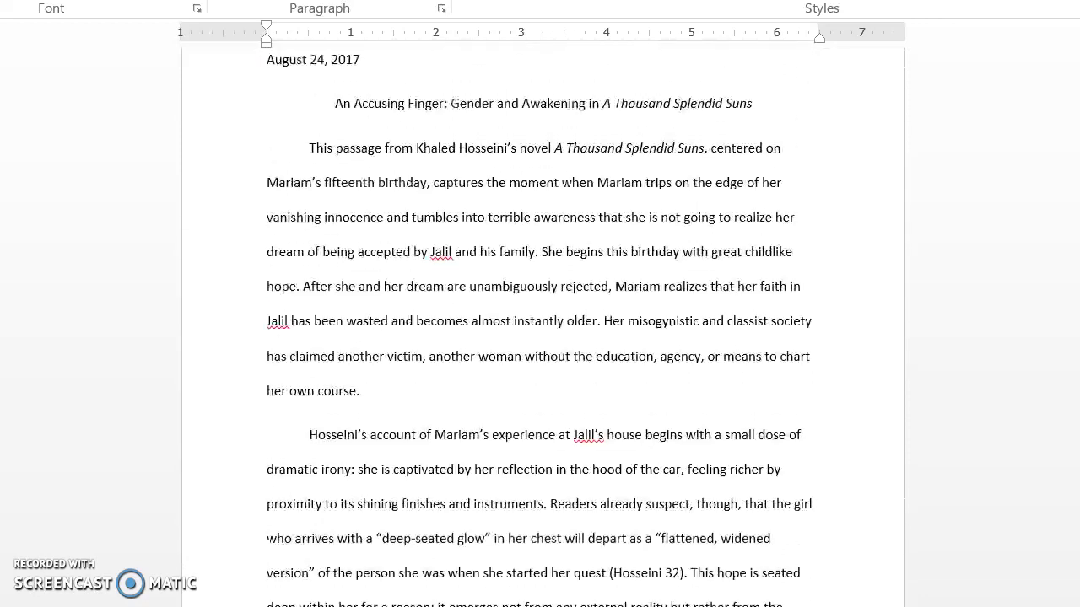
{"action": "scroll", "coordinate": [544, 323], "scroll_direction": "down", "scroll_amount": 6}
{"action": "scroll", "coordinate": [358, 291], "scroll_direction": "down", "scroll_amount": 2}
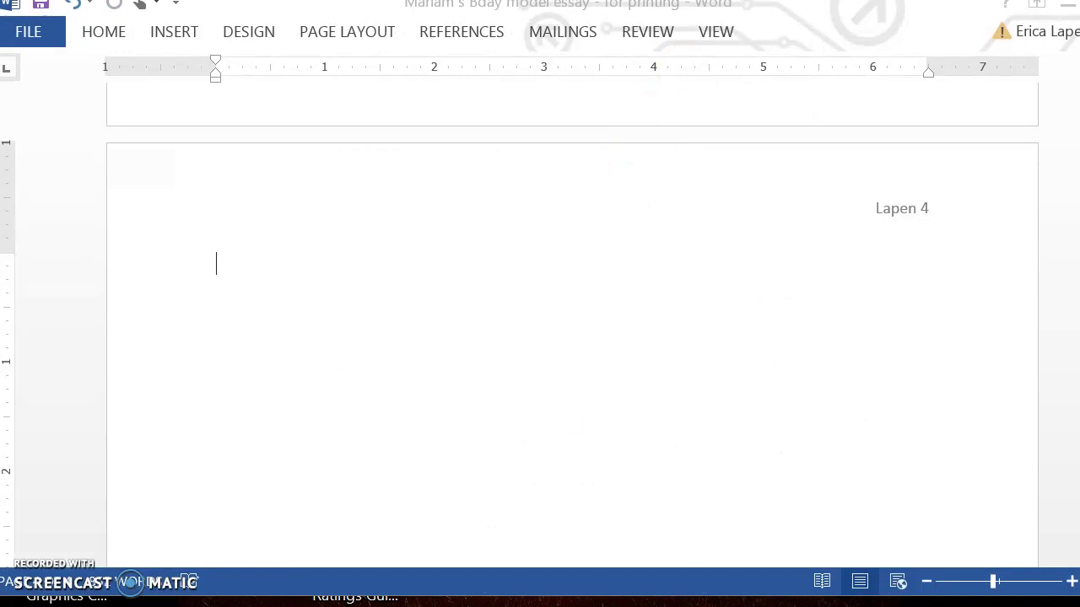
- Bring up Presentation5 in PowerPoint, and minimize the Word essay window to reach the desktop
{"action": "mouse_move", "coordinate": [461, 601]}
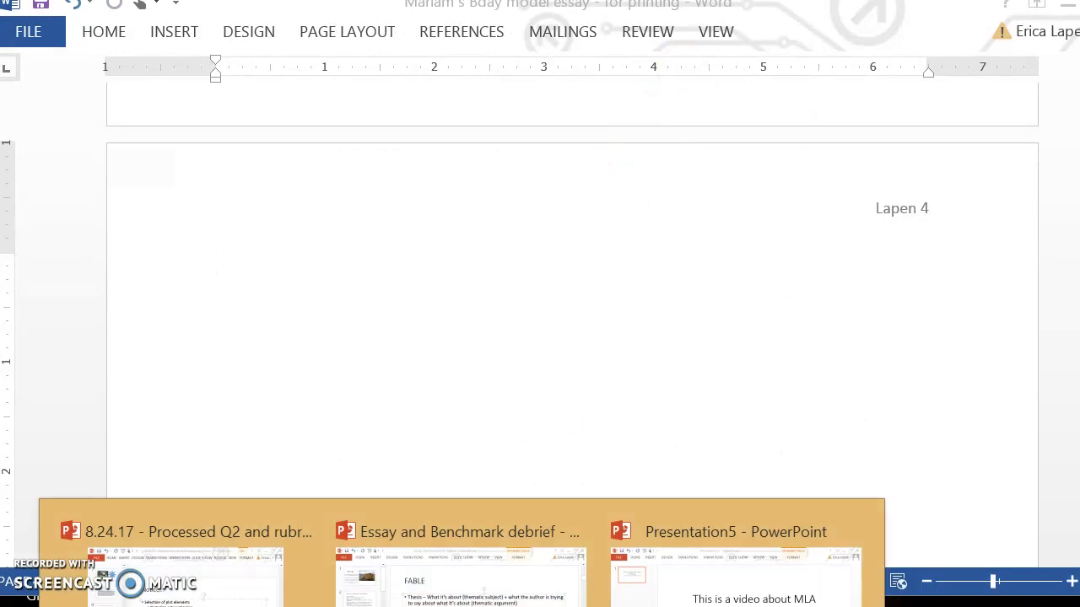
{"action": "left_click", "coordinate": [734, 573]}
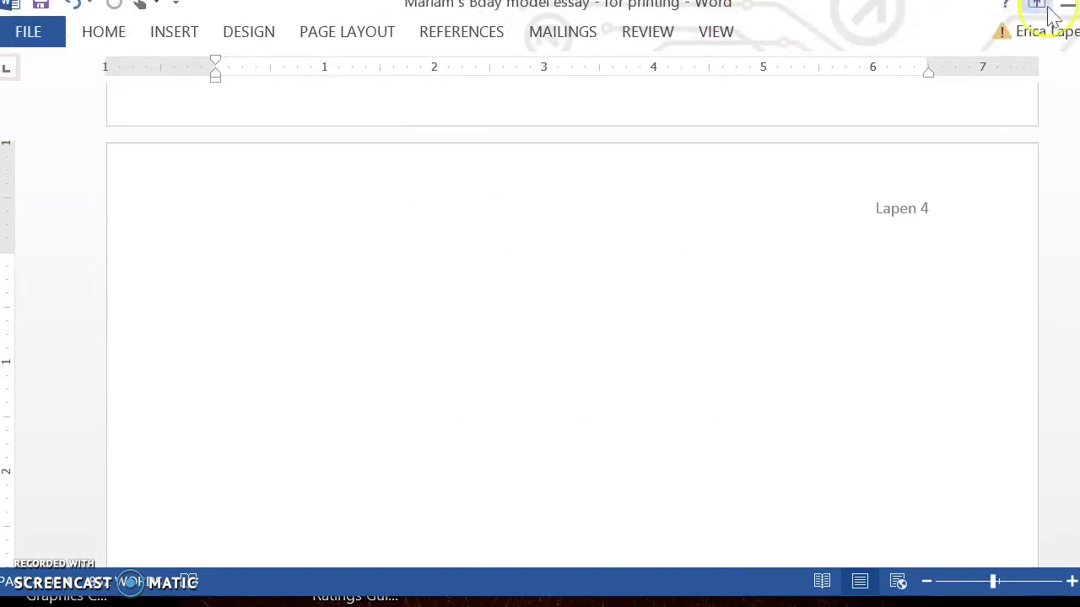
{"action": "left_click", "coordinate": [1067, 7]}
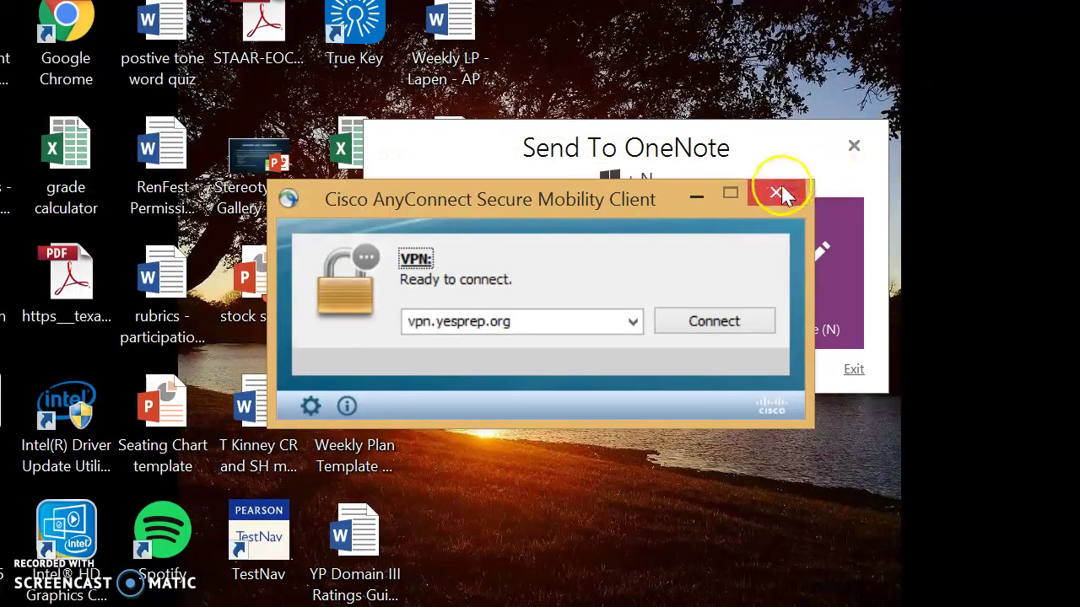